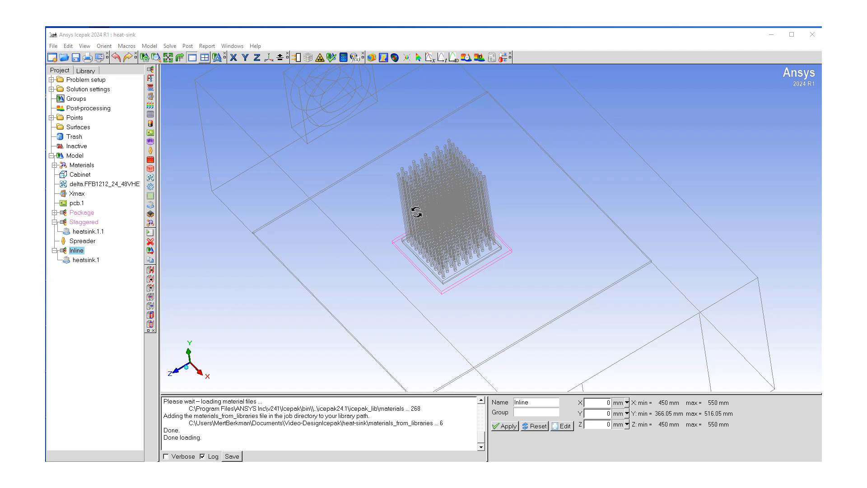
Toggle the visibility of the Staggered and Inline heatsink assemblies in the model tree
middle_drag(405, 207, 401, 213)
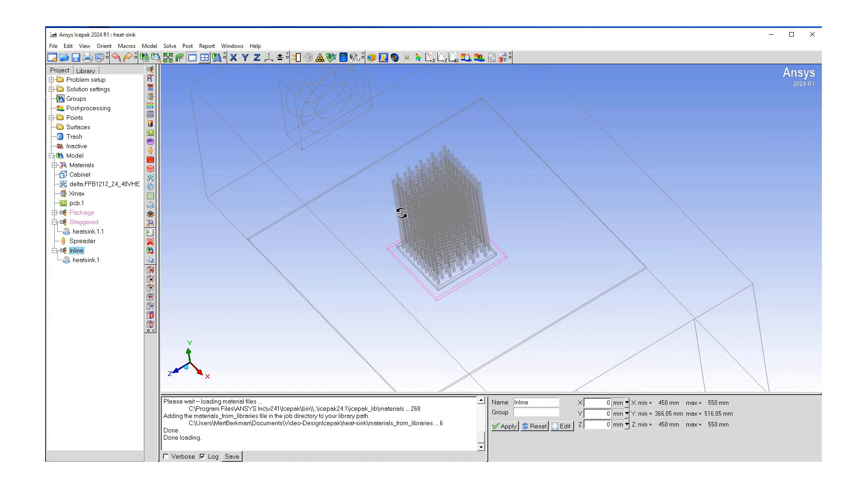
drag(401, 212, 427, 386)
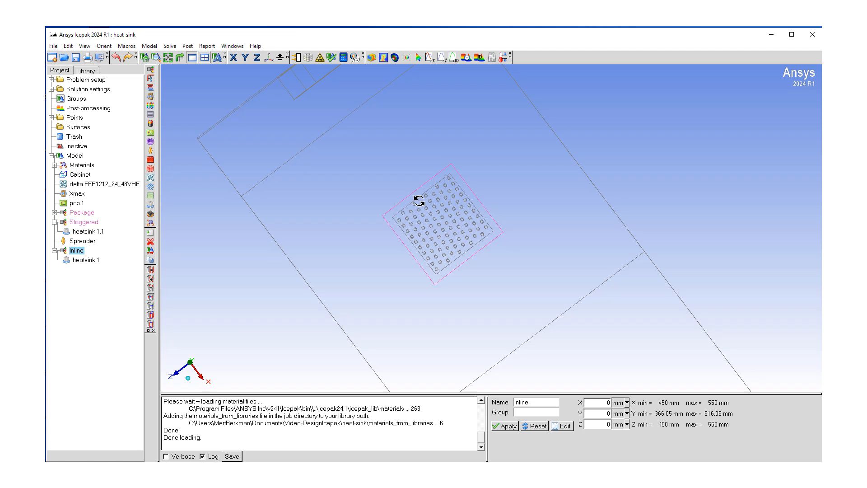
right_click(83, 222)
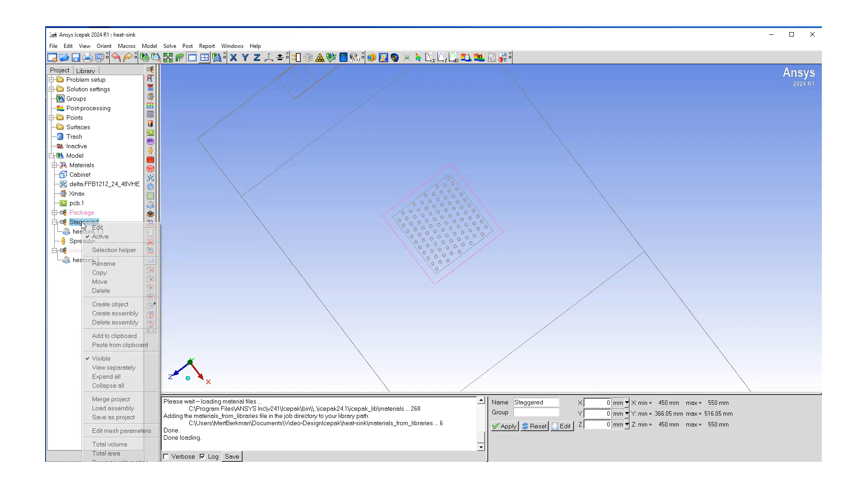
click(104, 358)
right_click(76, 253)
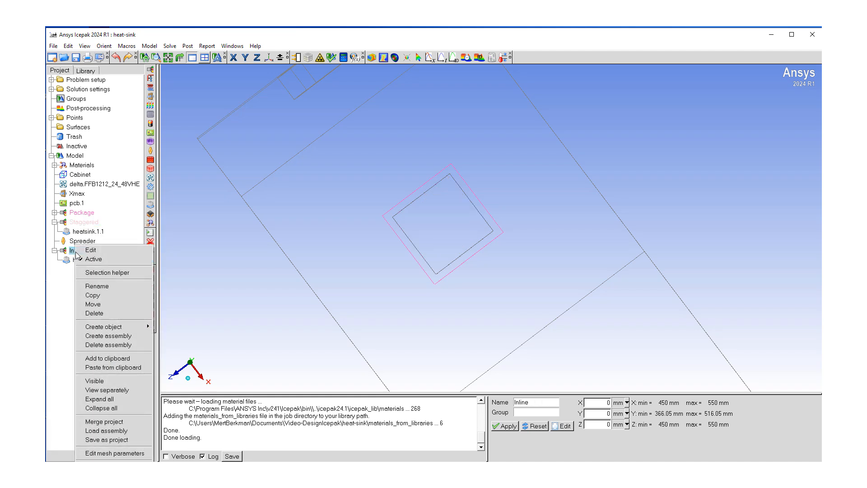
click(92, 382)
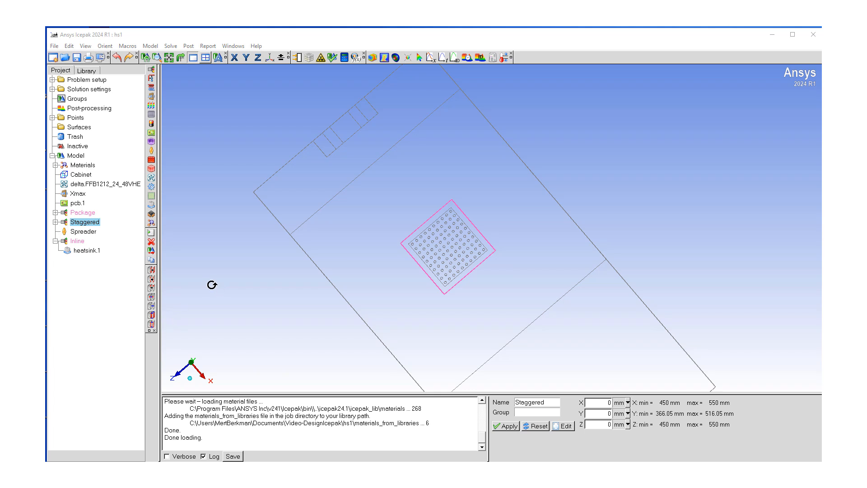
Make the Inline assembly active only when the variable $Heatsink equals its name
click(78, 242)
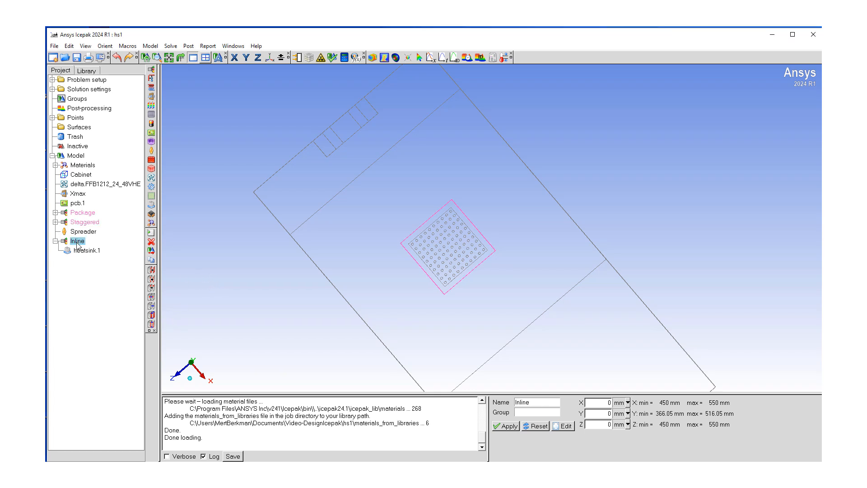
right_click(78, 242)
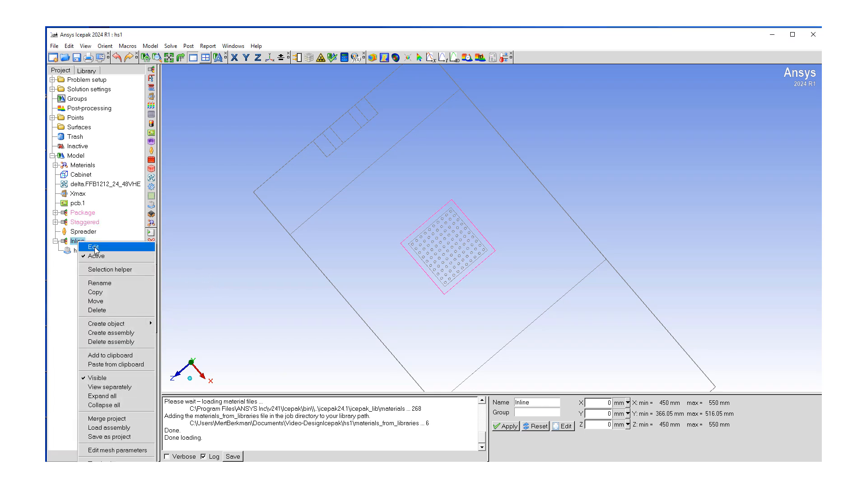
click(93, 246)
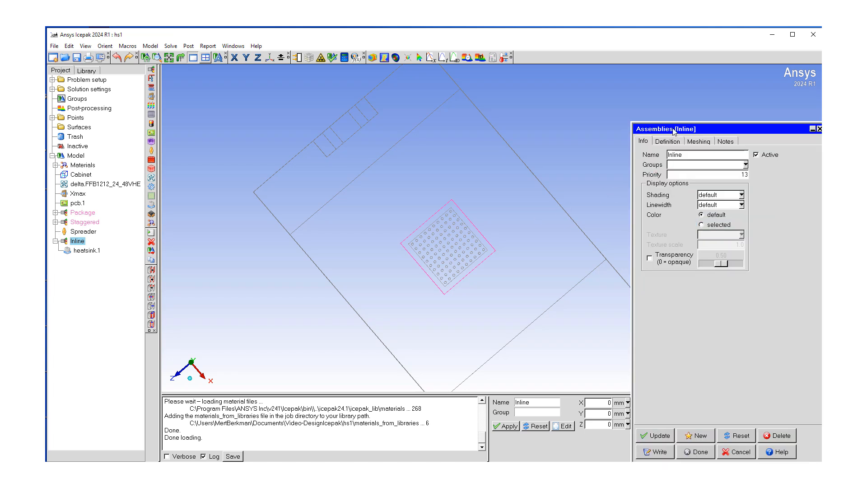
drag(676, 130, 285, 113)
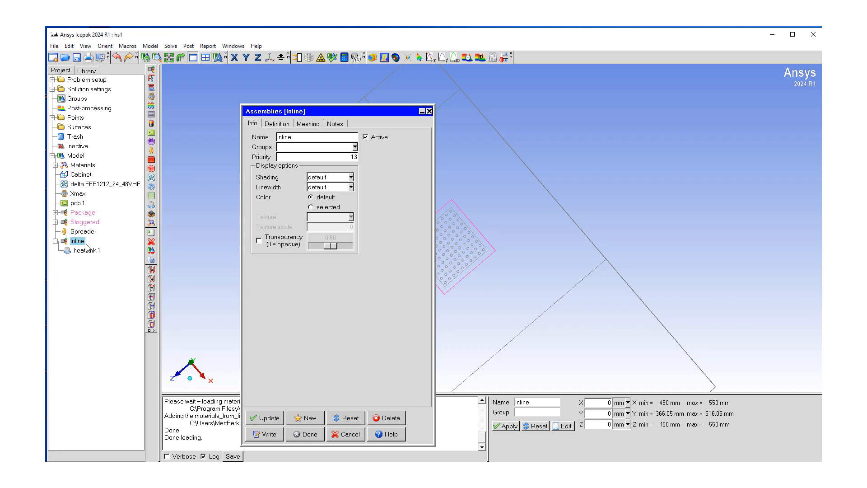
click(377, 137)
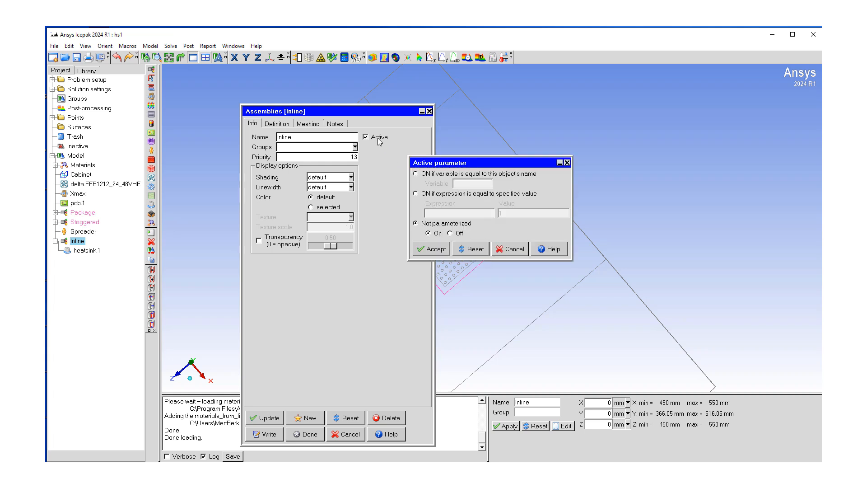
click(416, 174)
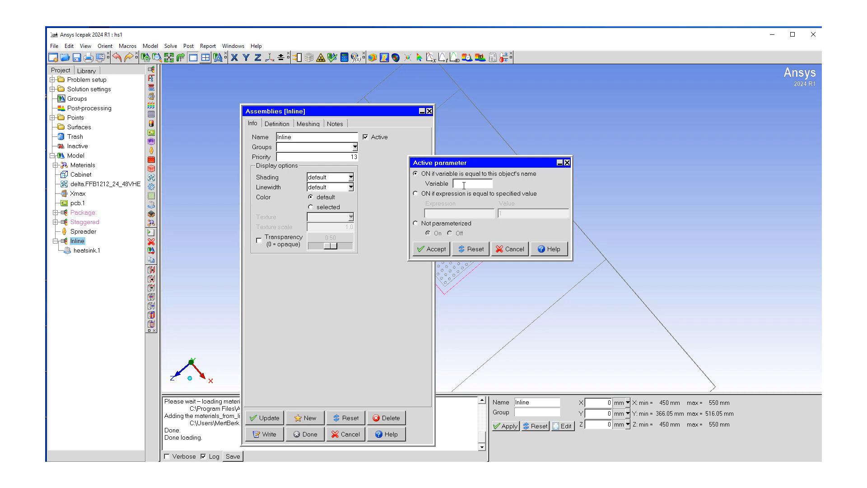
click(464, 185)
text($Heatsink)
click(470, 184)
click(435, 249)
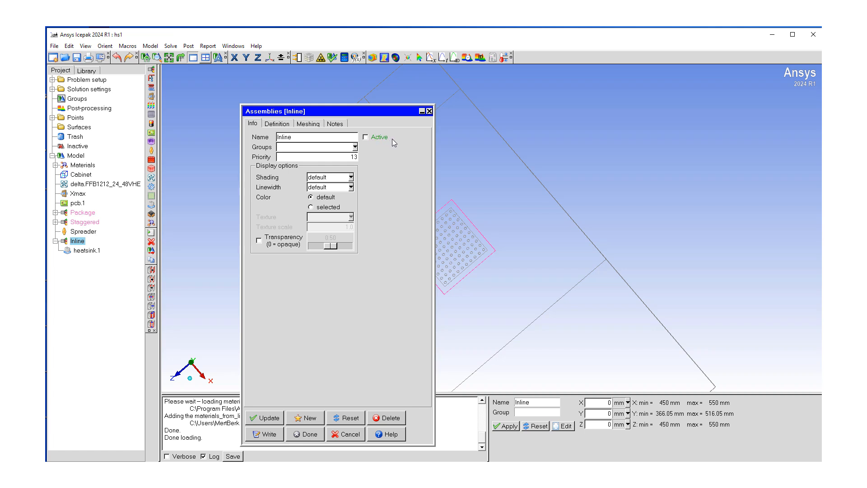
Update the Inline assembly and close its edit dialog
click(265, 419)
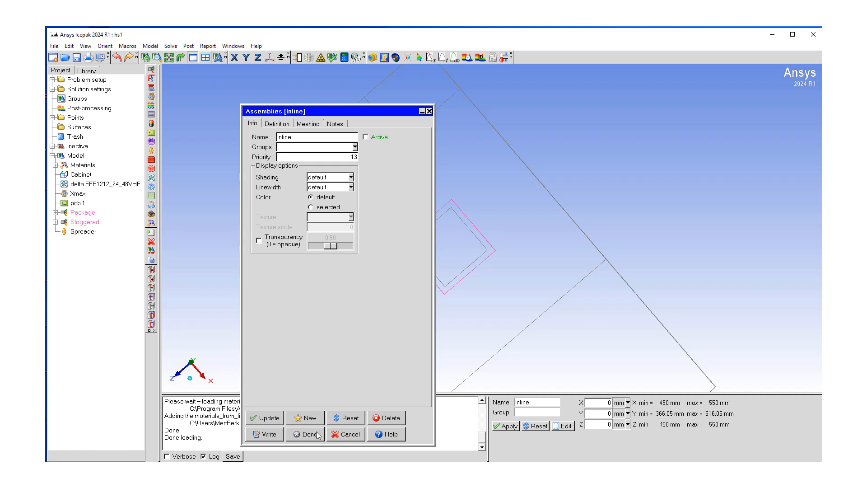
drag(344, 112, 371, 100)
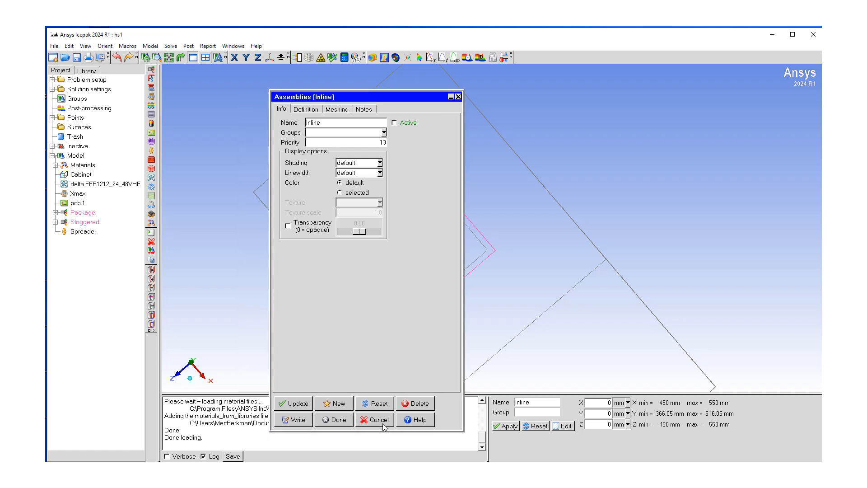
click(336, 420)
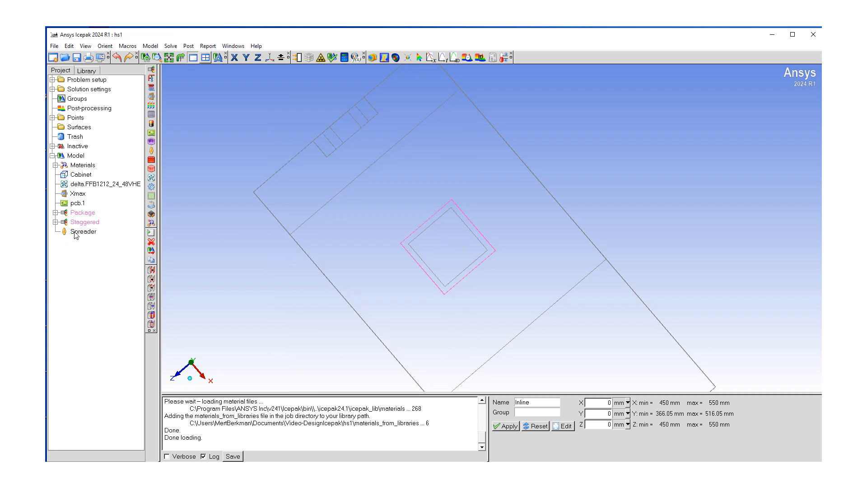
Make the Staggered assembly active only when the variable $Heatsink equals its name
click(52, 145)
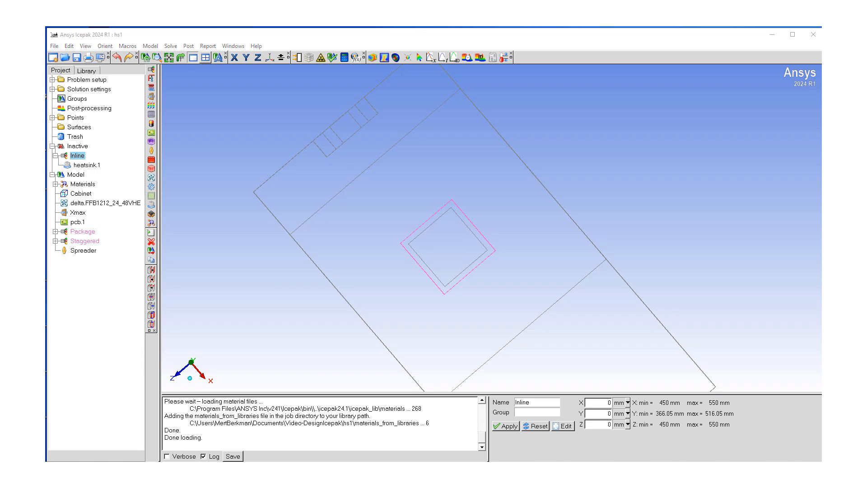
right_click(88, 243)
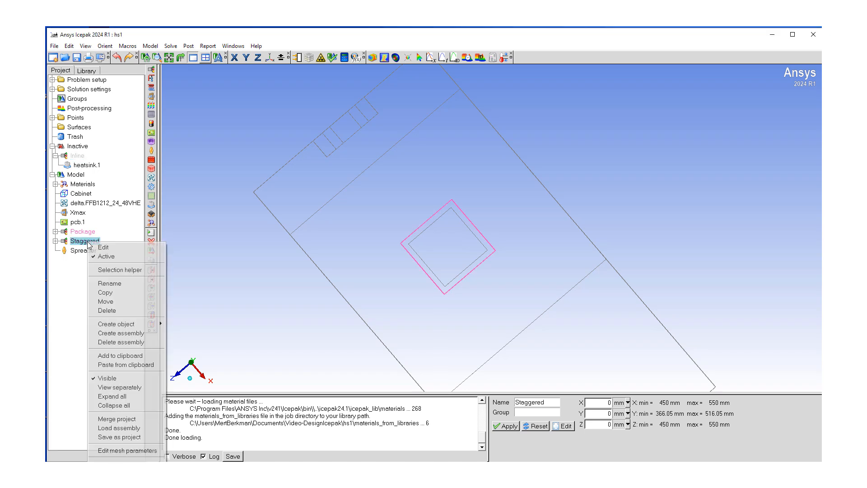
click(103, 248)
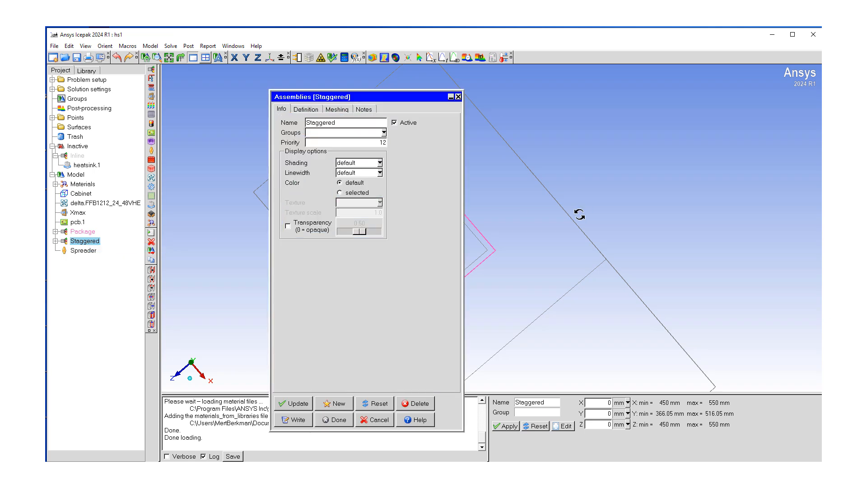
click(395, 125)
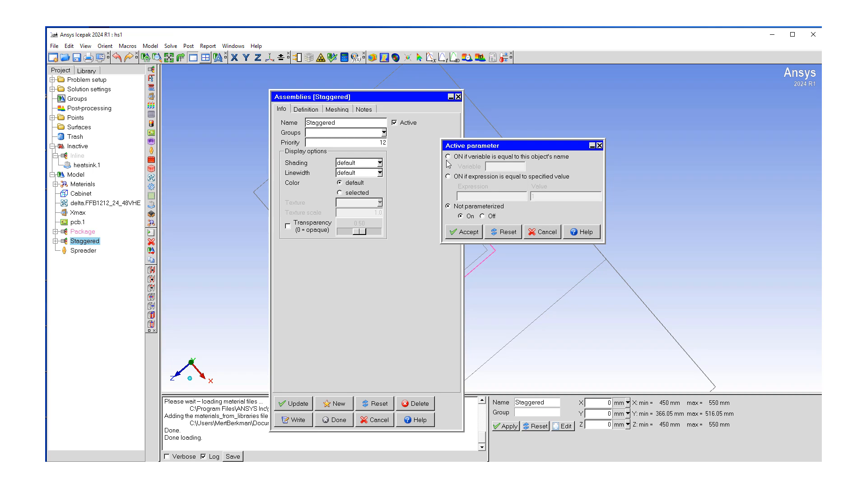
click(448, 157)
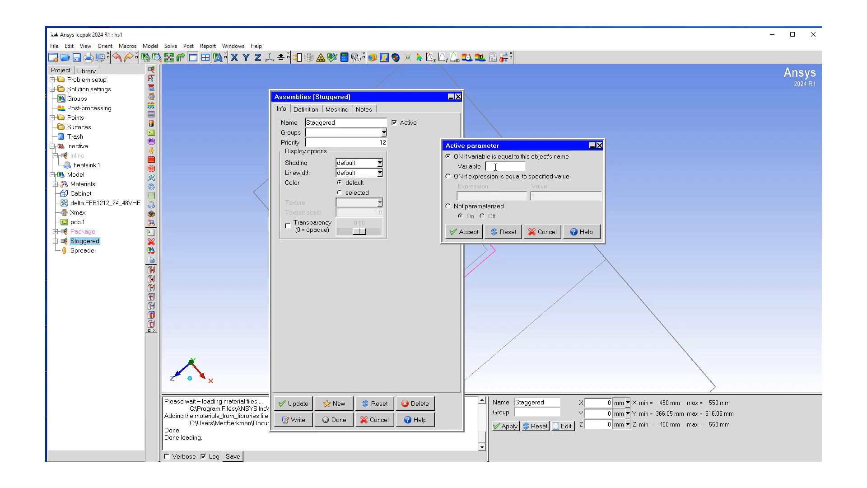
text($Heatsink)
click(465, 233)
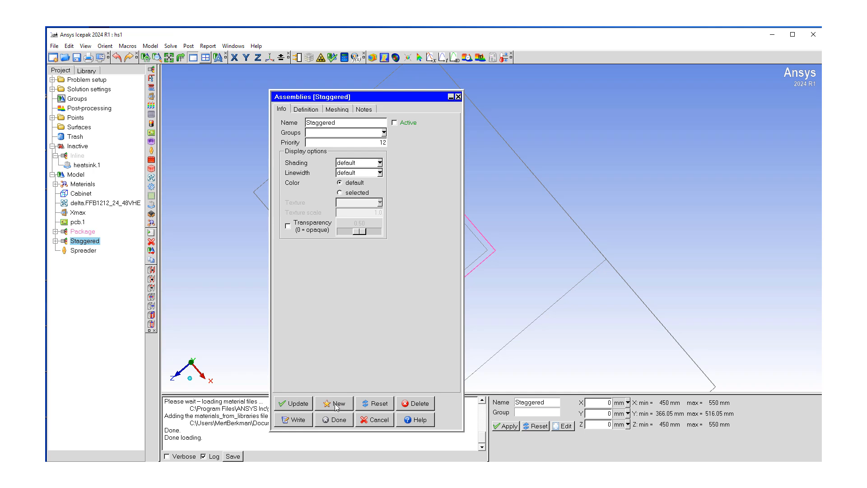
Update the Staggered assembly and close its edit dialog
click(302, 406)
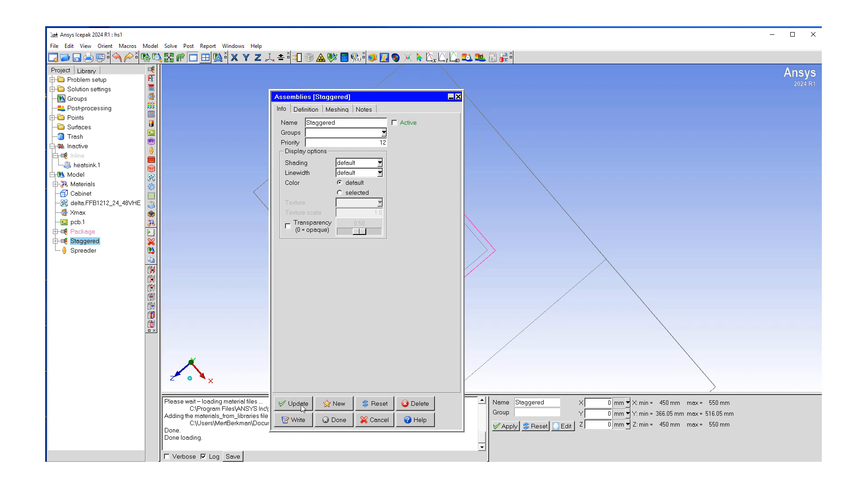
click(333, 419)
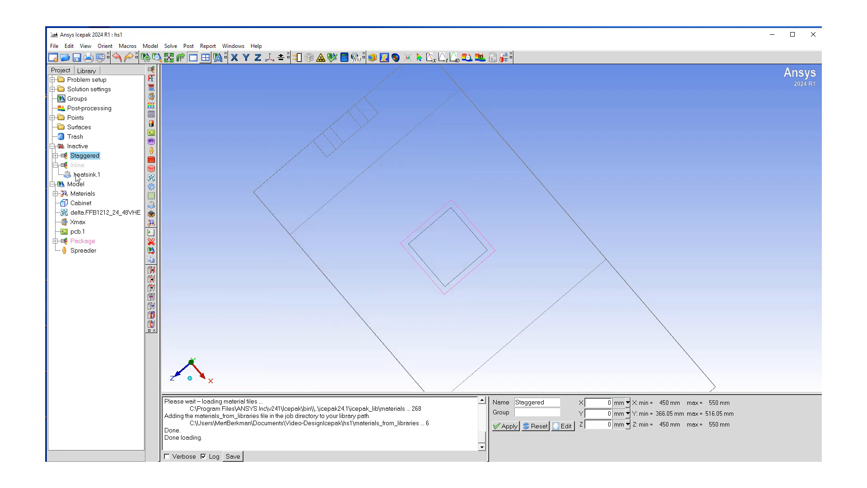
click(55, 156)
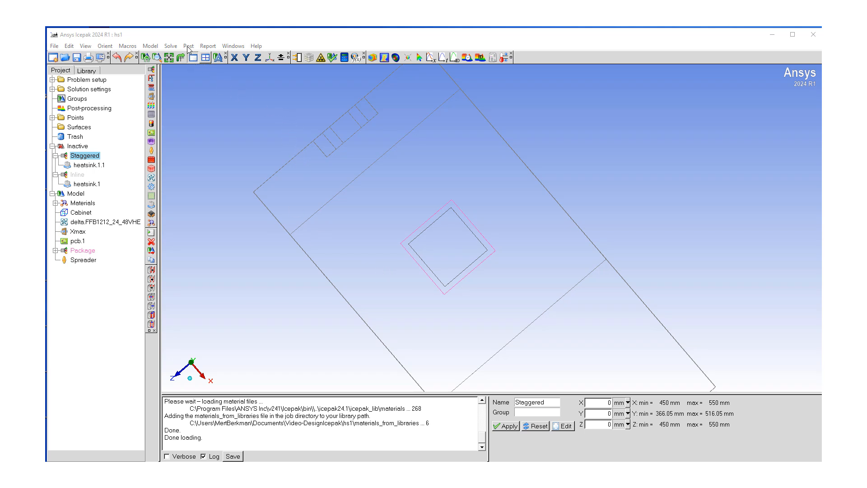
Open the optimization setup and set the Heatsink design variable's base value to "Staggered"
click(172, 47)
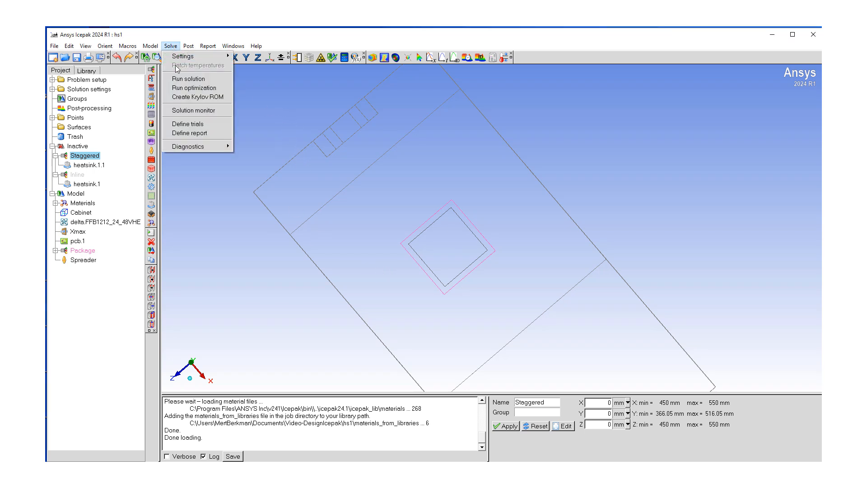
click(179, 89)
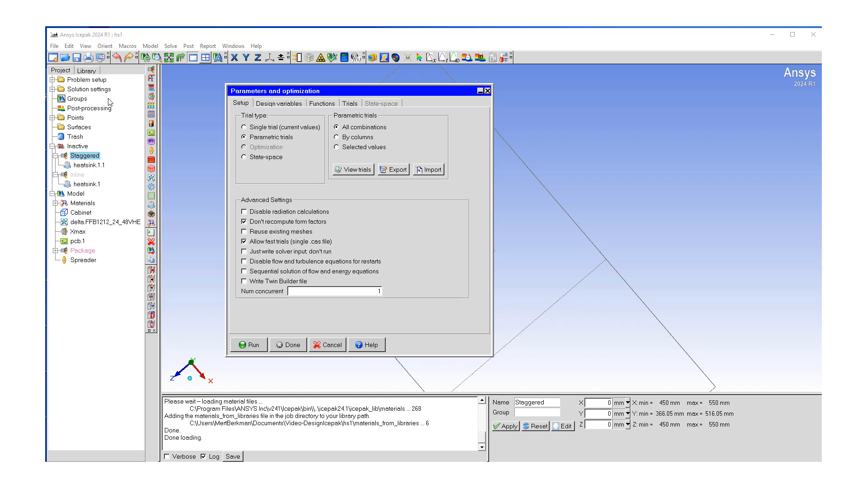
click(269, 105)
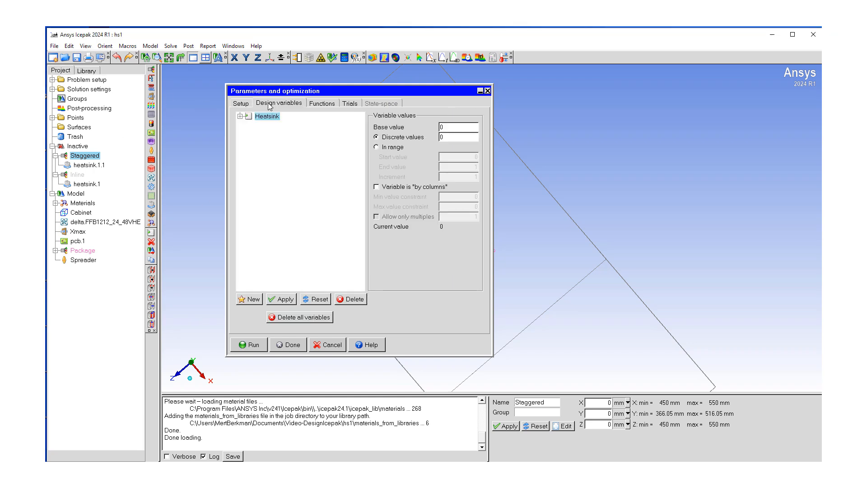
click(239, 116)
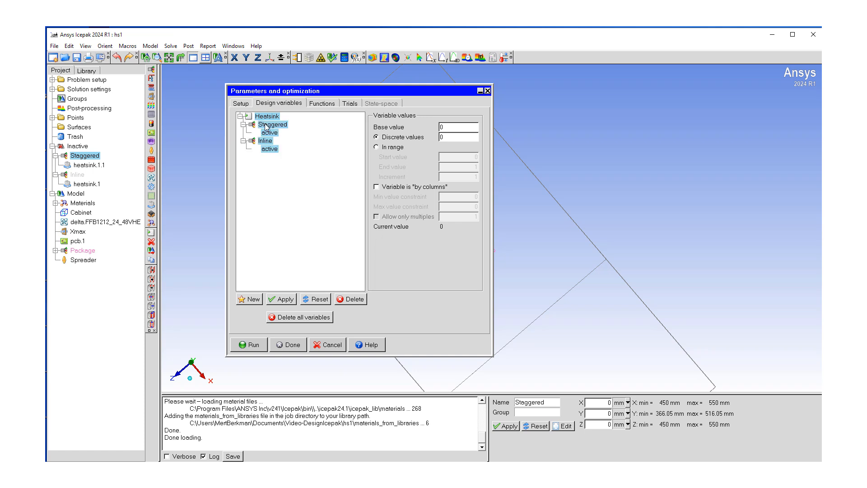
click(265, 118)
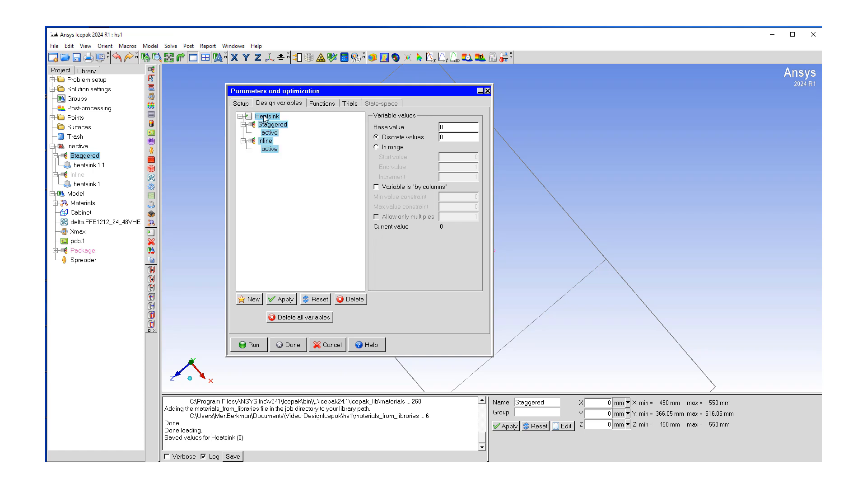
double_click(445, 127)
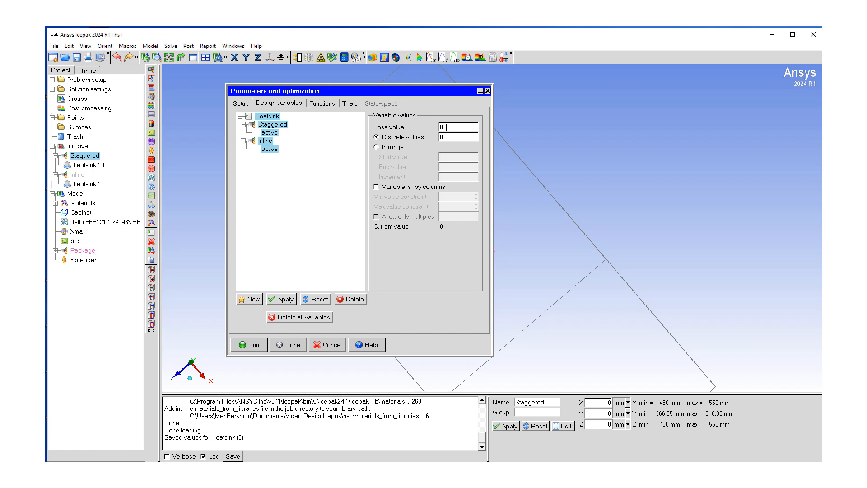
key(BackSpace)
text(1)
text(S)
text(taggered)
Set the Heatsink variable's discrete values to "Stagered" and "Inline"
click(448, 136)
key(BackSpace)
text(ere)
key(BackSpace)
key(BackSpace)
key(BackSpace)
text("S)
text(tagerred)
text(" ")
text(Inline")
Apply the Heatsink variable values, agreeing to add "Staggered" to its discrete values
click(285, 300)
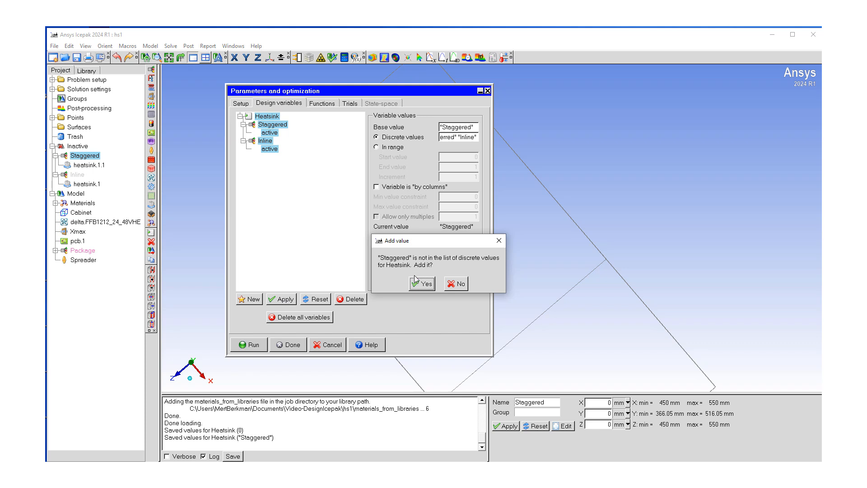
click(424, 285)
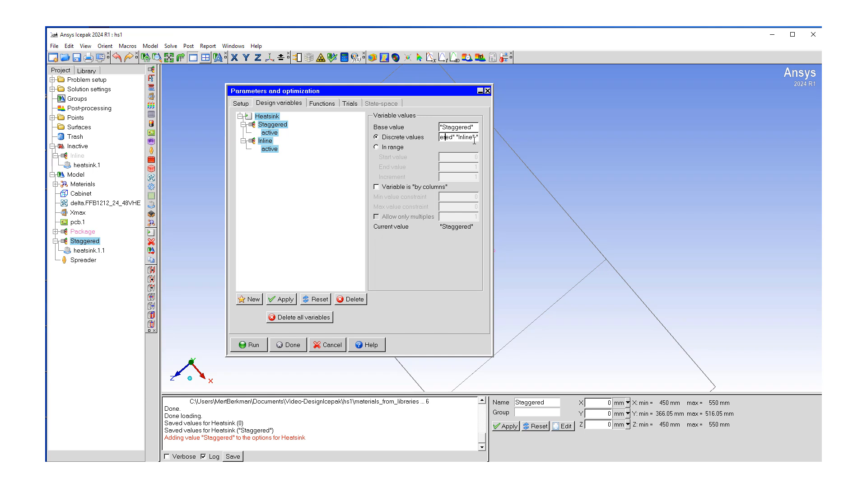
click(285, 301)
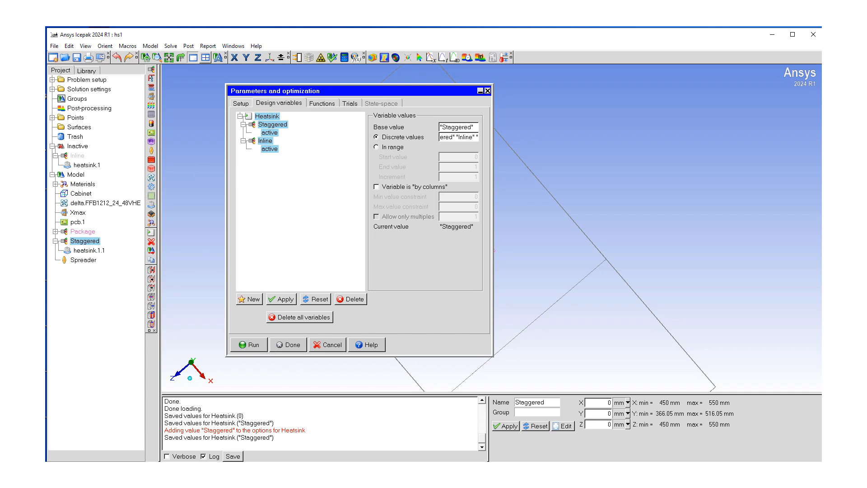
Open the trials list to review the generated parametric trials
click(350, 104)
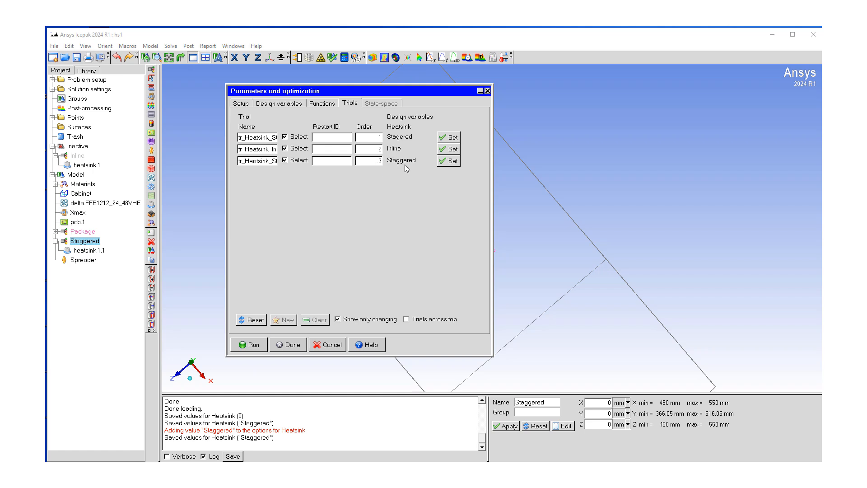
Correct the Heatsink variable's discrete value spelling to "Staggered" and apply the change
click(281, 103)
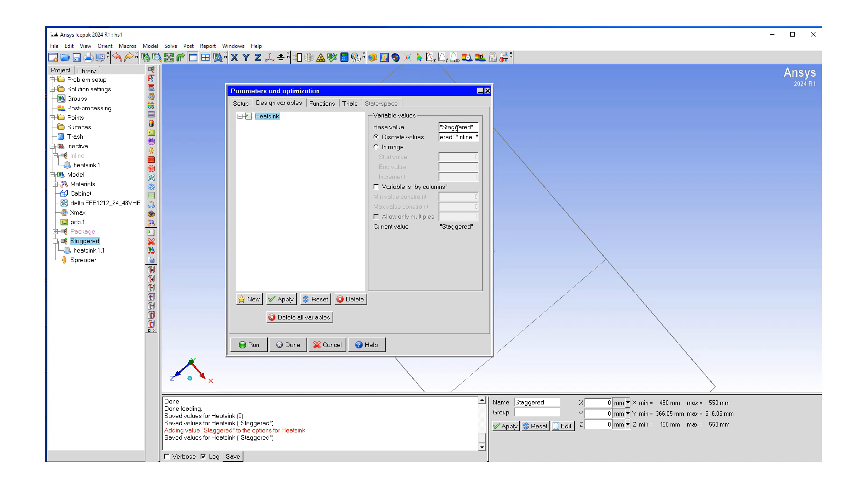
click(448, 138)
key(Left)
key(Left)
key(Left)
key(Left)
text(g)
click(284, 302)
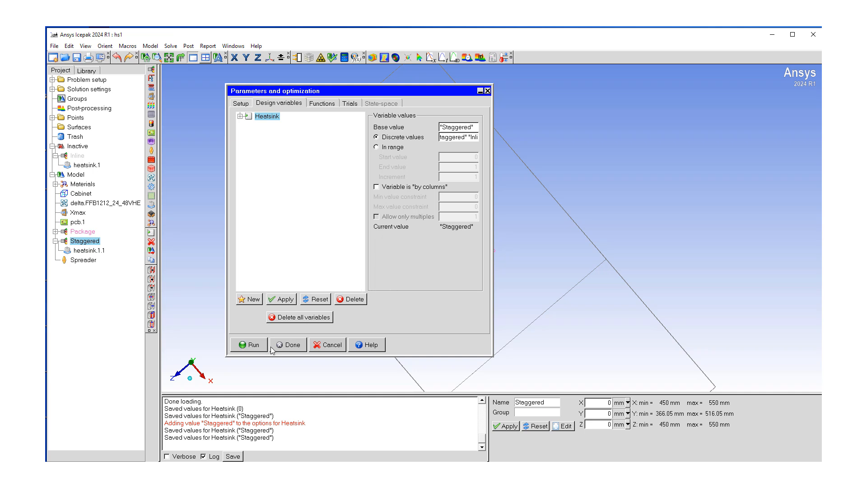
Reorder the trials so the Inline trial runs first and the Staggered trial second
click(348, 105)
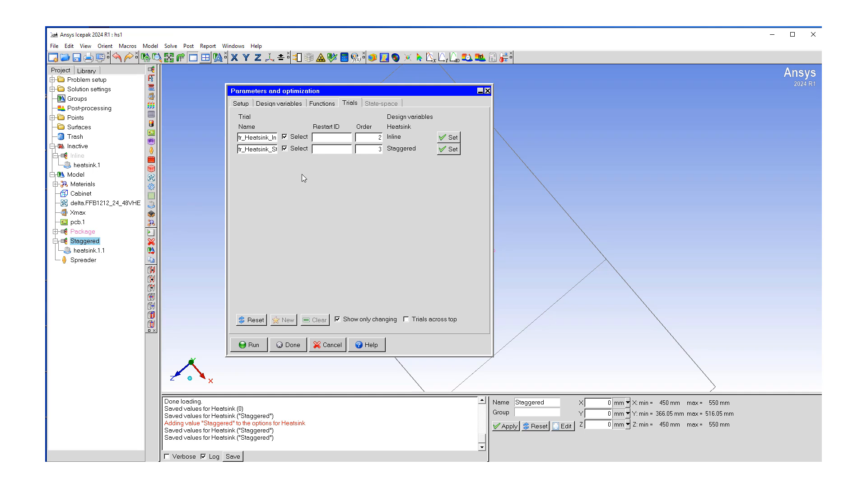
mouse_move(376, 136)
mouse_down()
mouse_move(383, 132)
mouse_move(383, 148)
mouse_up()
text(1)
text(2)
Enter "tr_HS" as the restart ID for the Staggered trial
click(323, 149)
text(tr_HS_)
key(BackSpace)
Define a primary function Tmax as the maximum temperature of the 700_BGA_40X40 package object, then close the optimization dialog
click(326, 104)
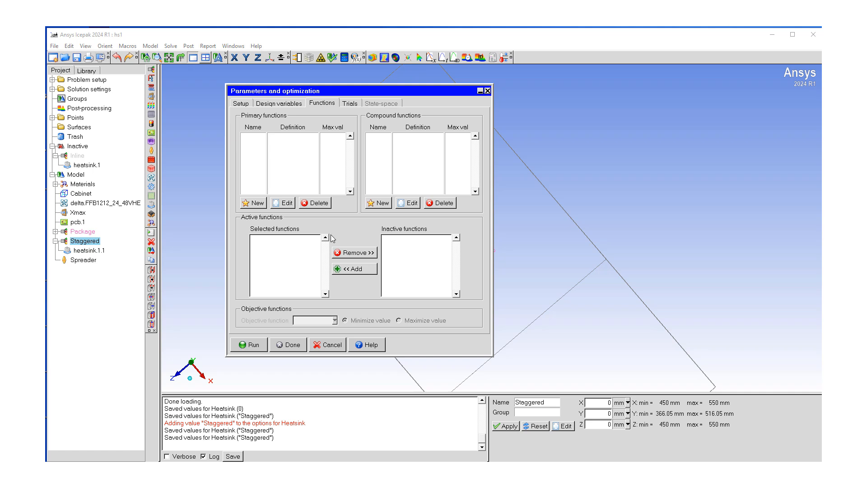
click(255, 203)
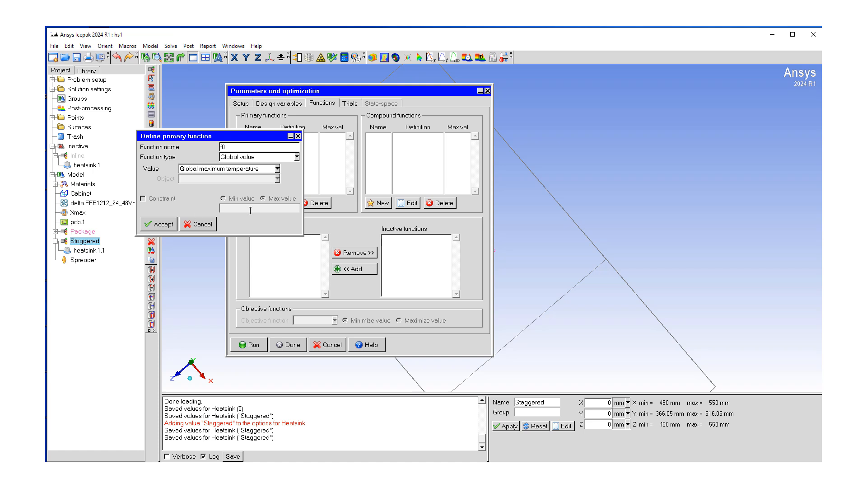
drag(239, 147, 171, 148)
click(277, 168)
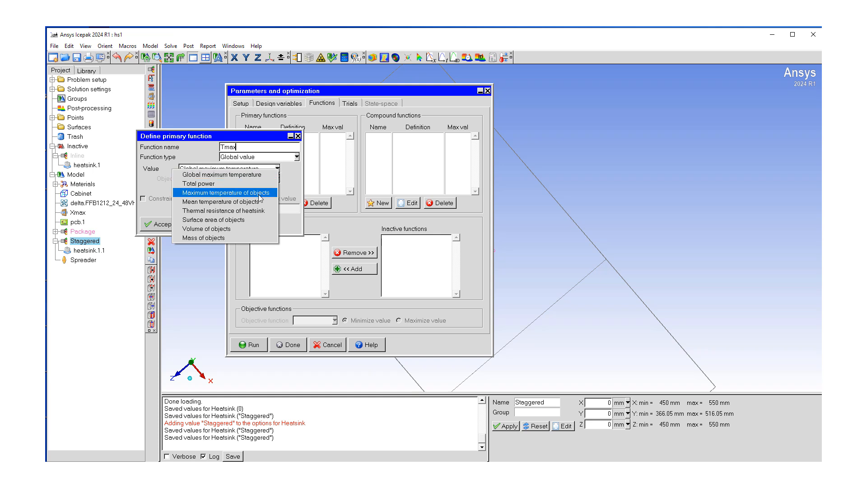
click(260, 193)
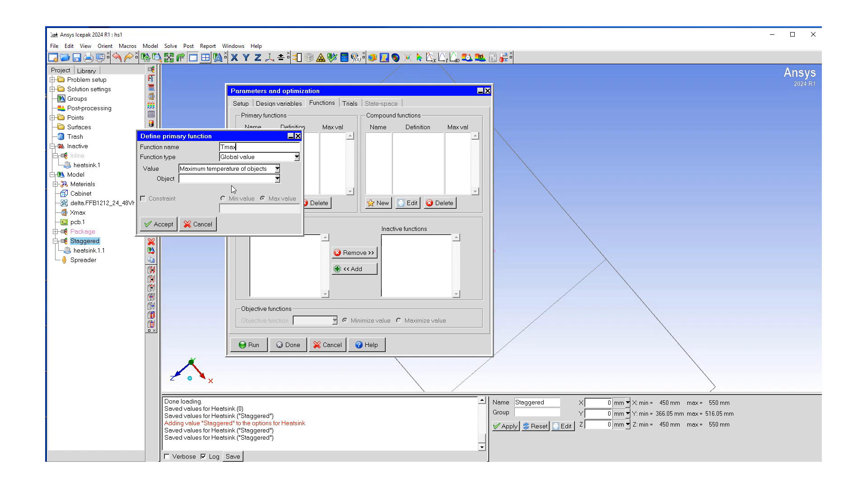
click(278, 178)
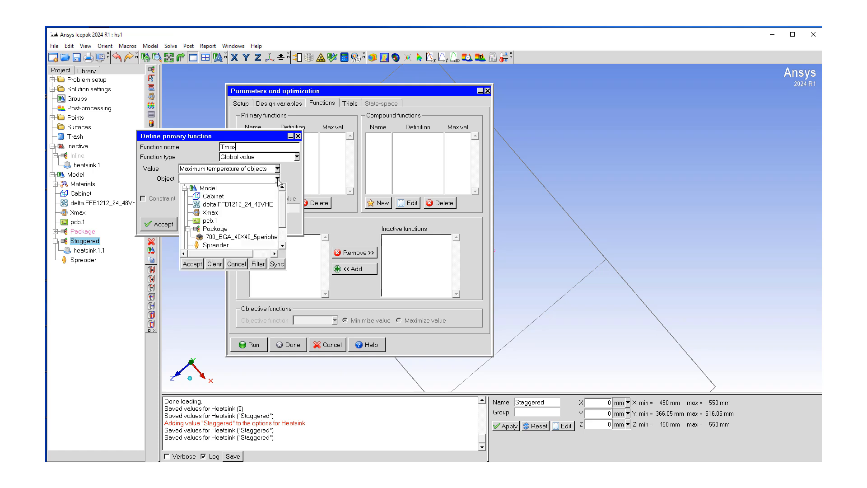
click(231, 238)
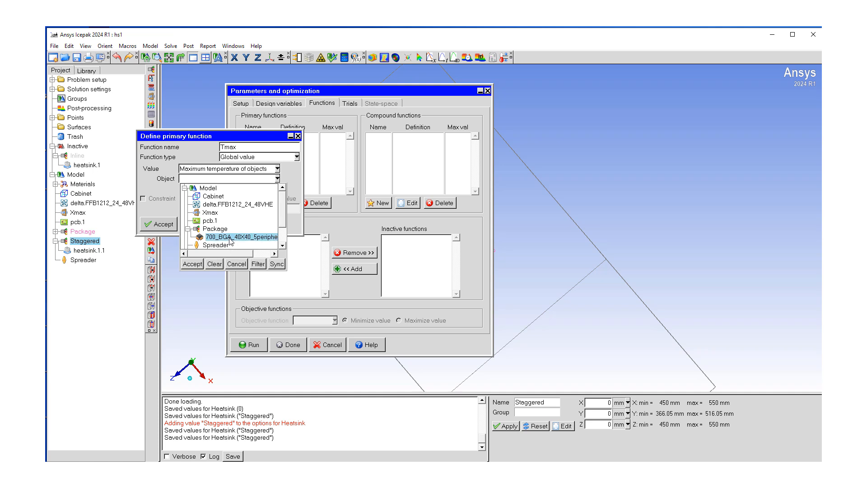
click(193, 265)
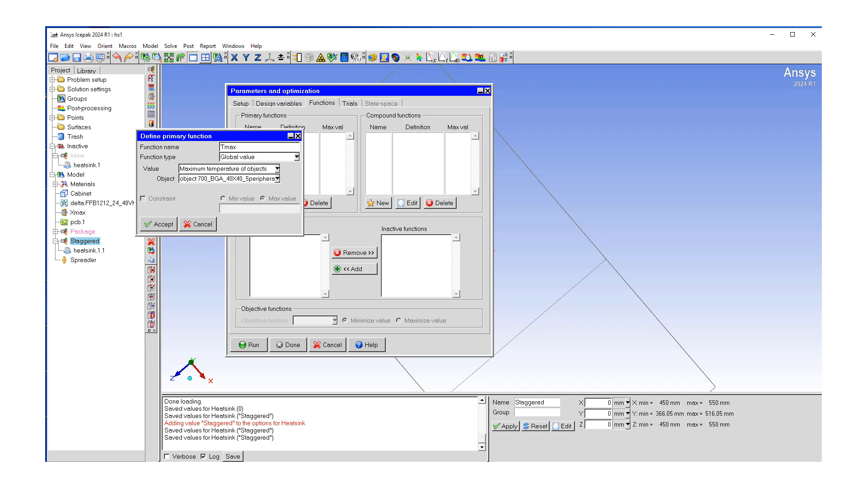
click(162, 228)
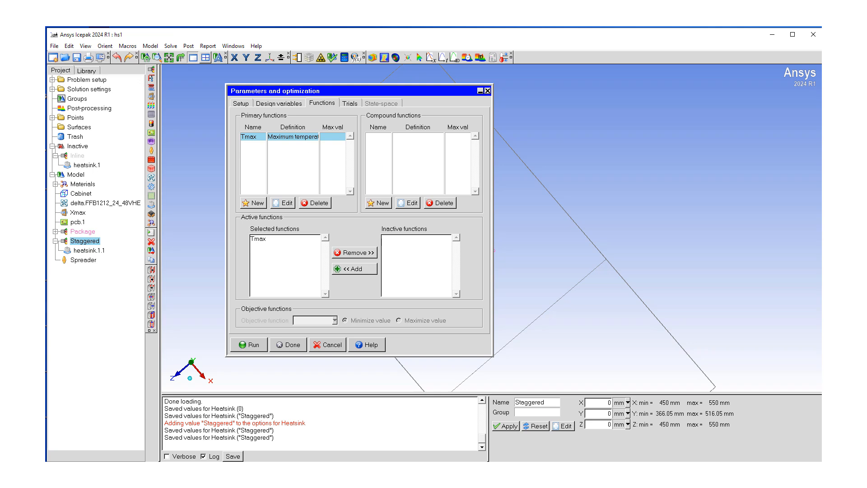
click(284, 346)
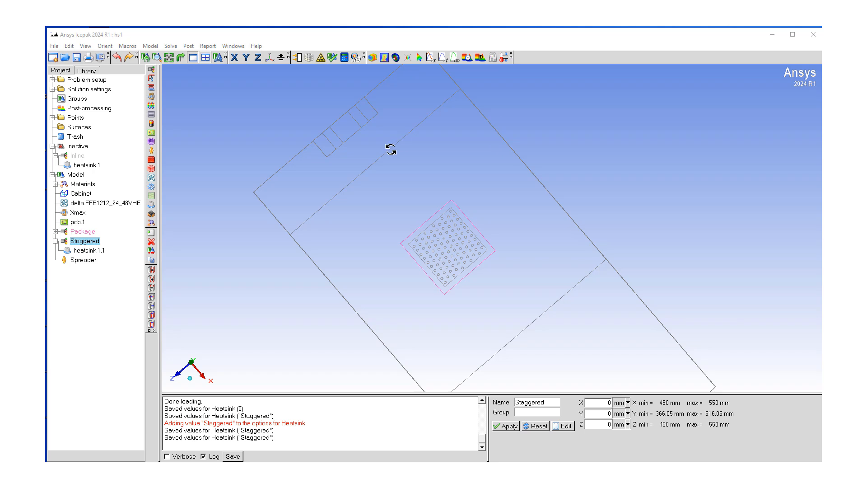
Set the mesh type to Mesher-HD in the mesh control settings and close it
click(309, 59)
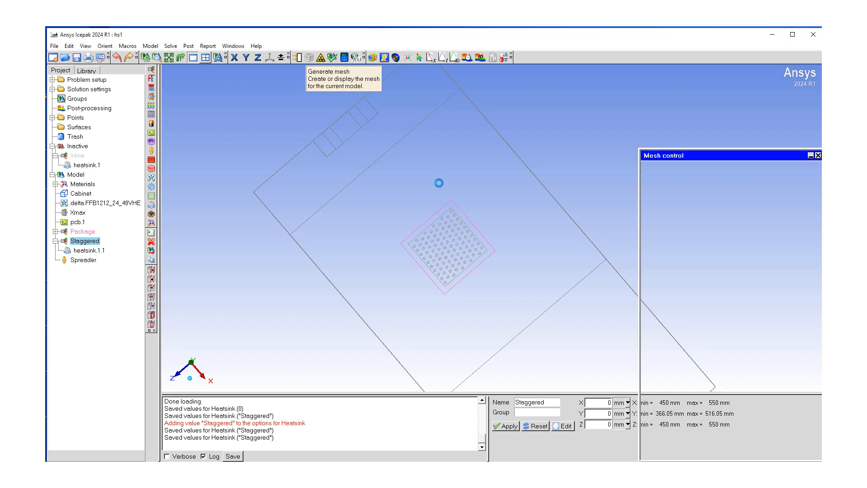
drag(683, 154, 267, 124)
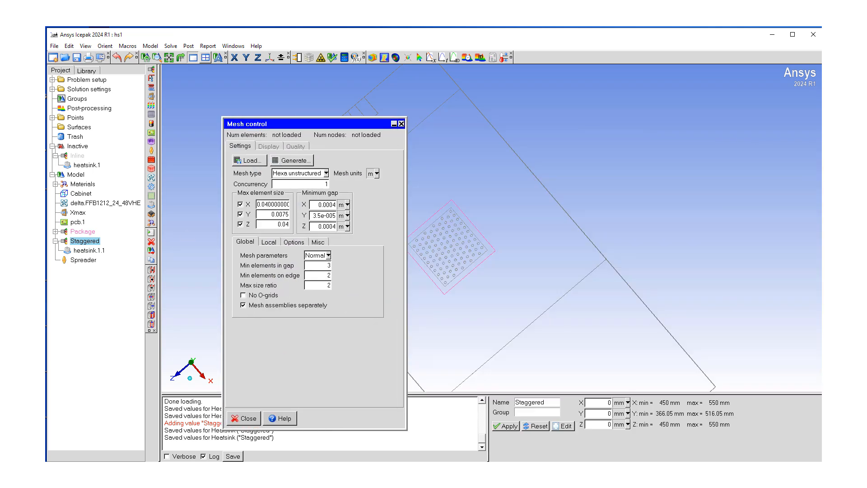
click(326, 173)
click(304, 181)
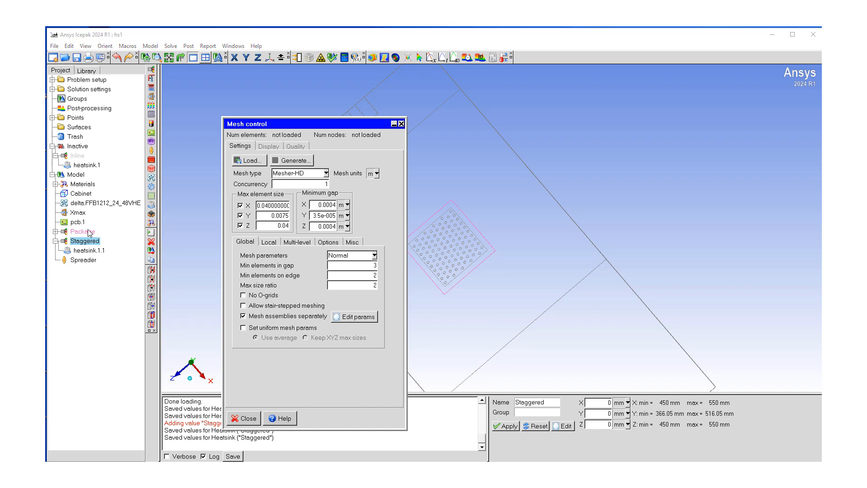
click(243, 418)
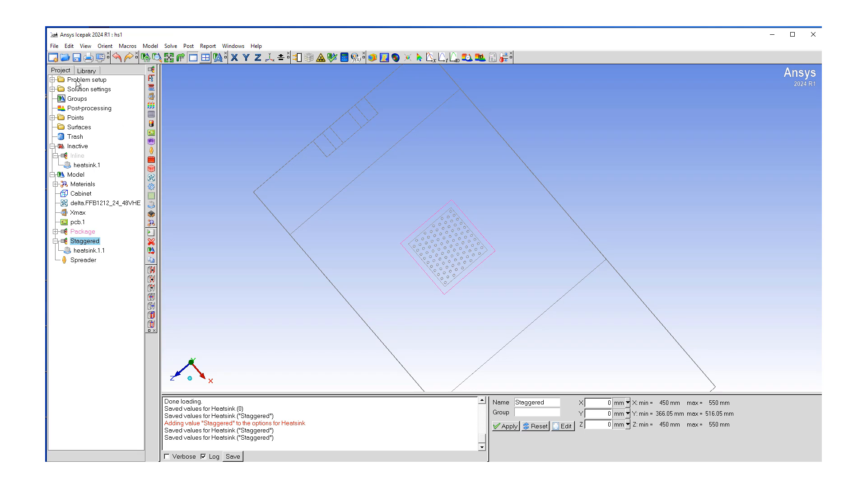
Turn radiation off in the problem's basic parameters and accept
click(52, 80)
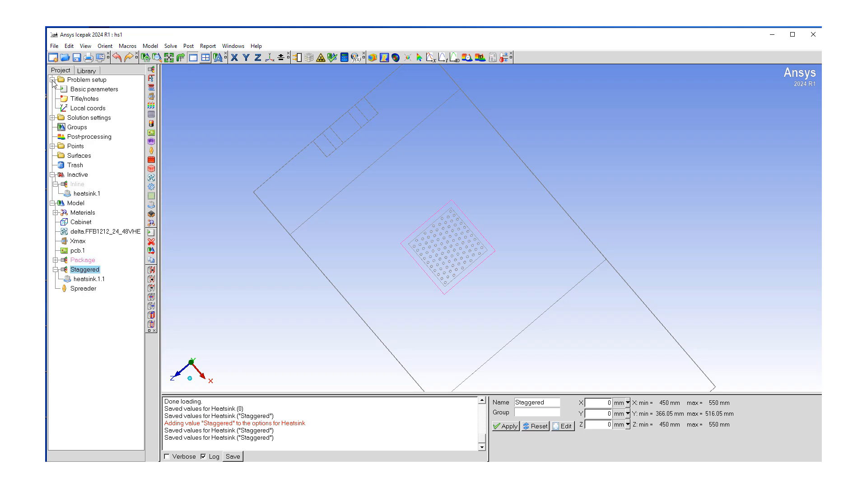
double_click(90, 90)
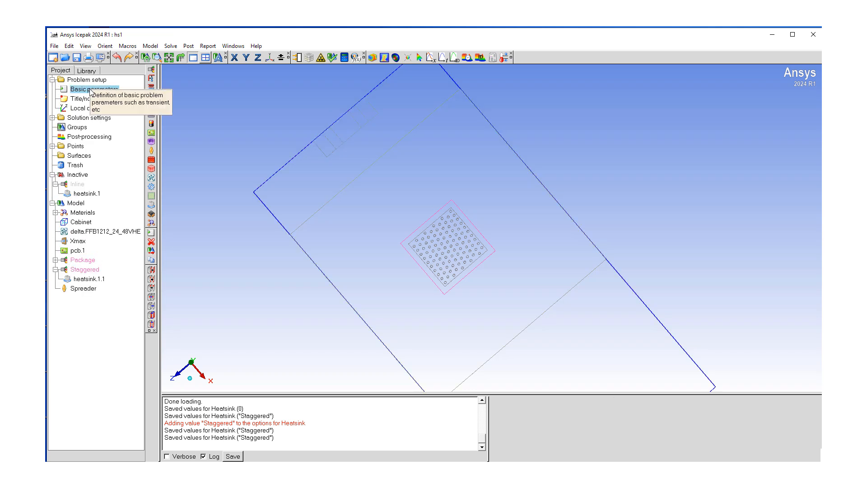
drag(696, 233, 321, 180)
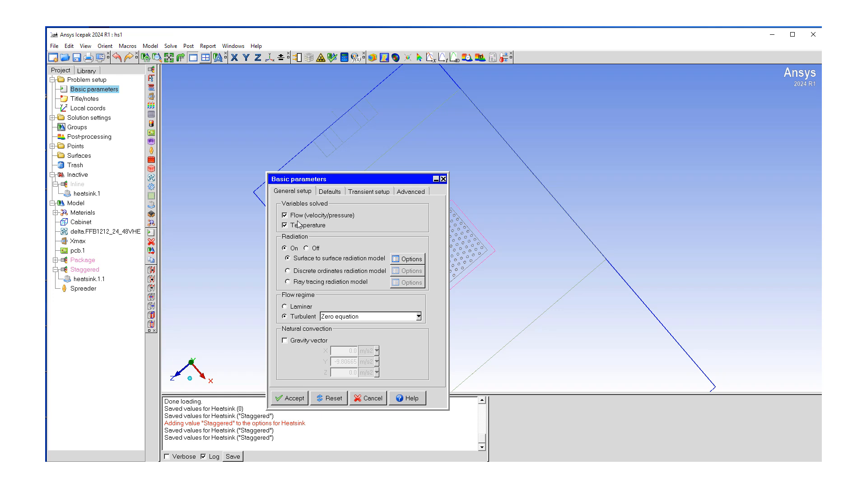
click(307, 248)
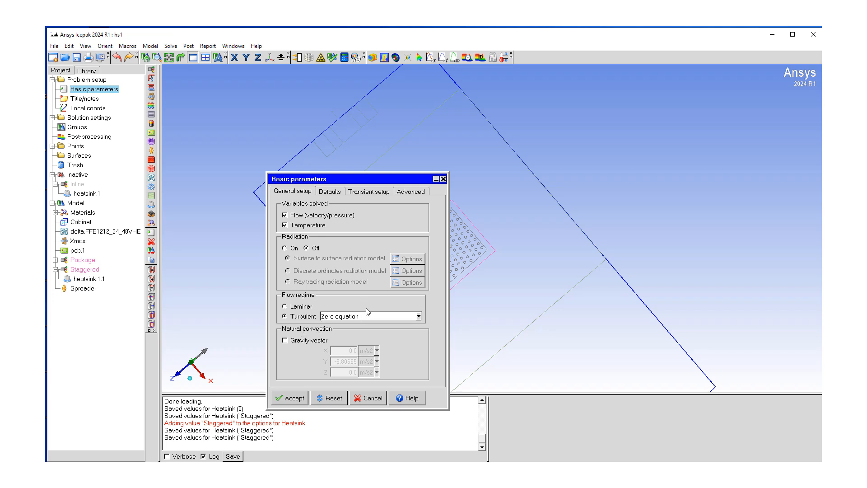
click(292, 398)
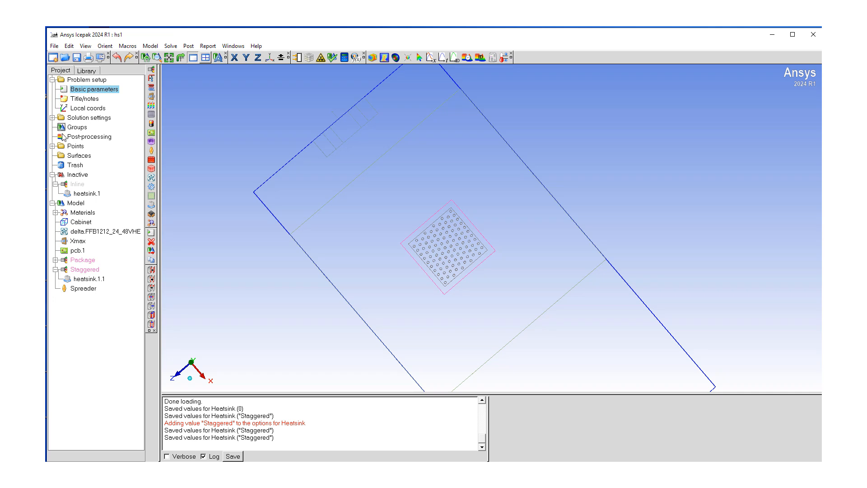
Change the number of iterations in the solver's basic settings and accept
click(52, 118)
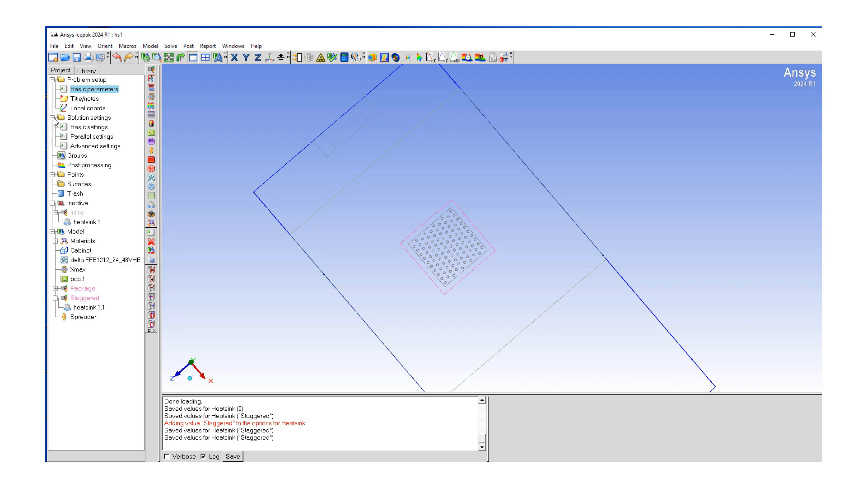
click(83, 128)
click(83, 129)
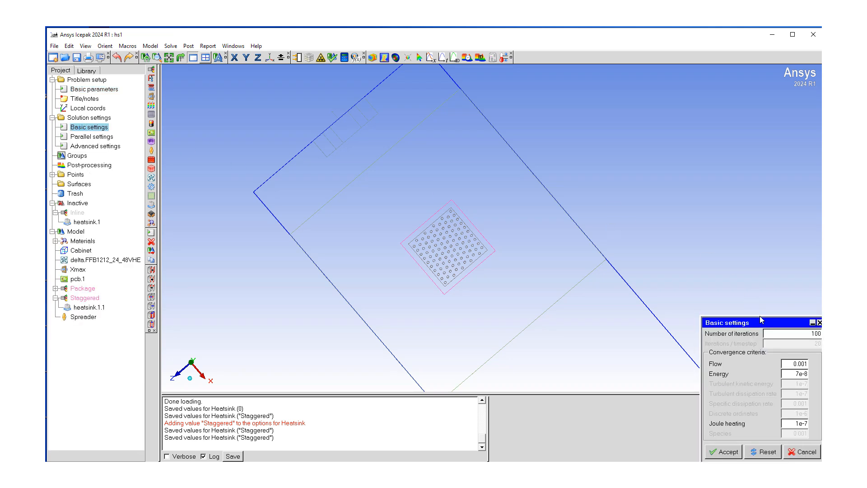
drag(755, 322, 388, 232)
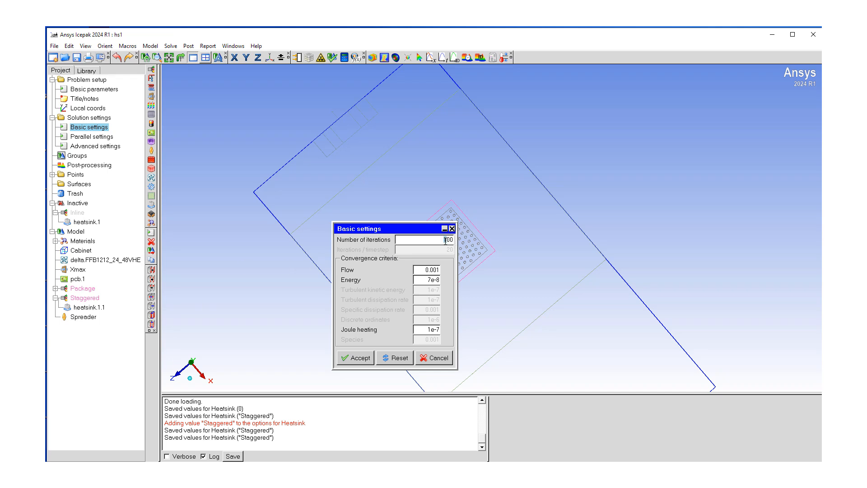
text(3)
click(356, 358)
Set the solver precision to Double in the advanced solver setup and accept
double_click(84, 147)
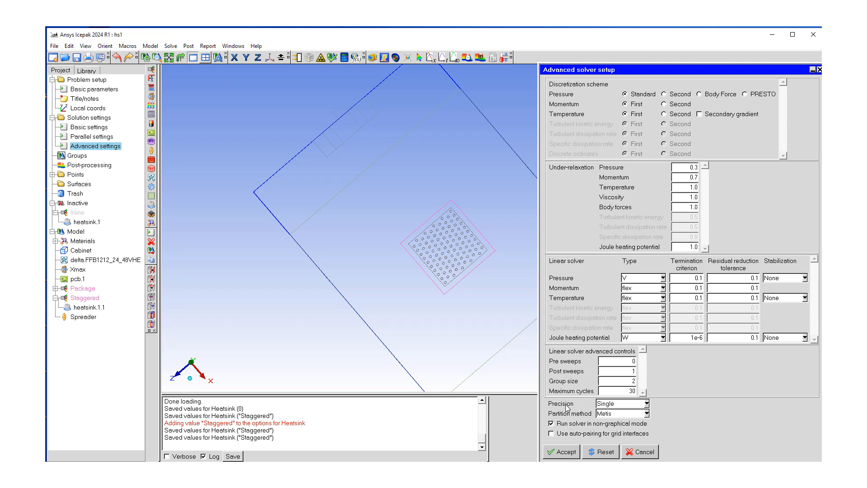
click(647, 404)
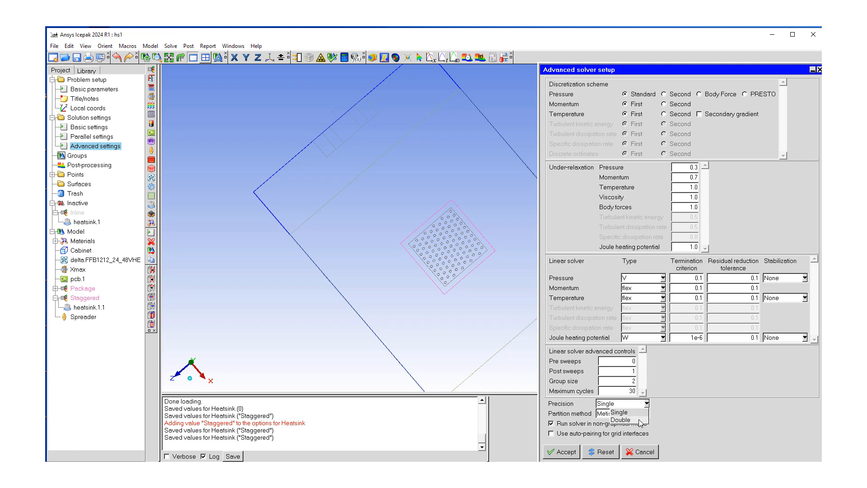
click(641, 420)
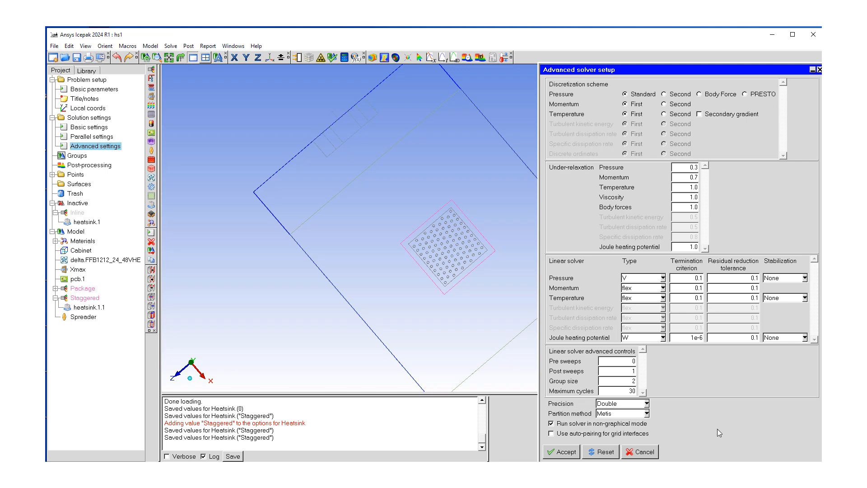
click(563, 451)
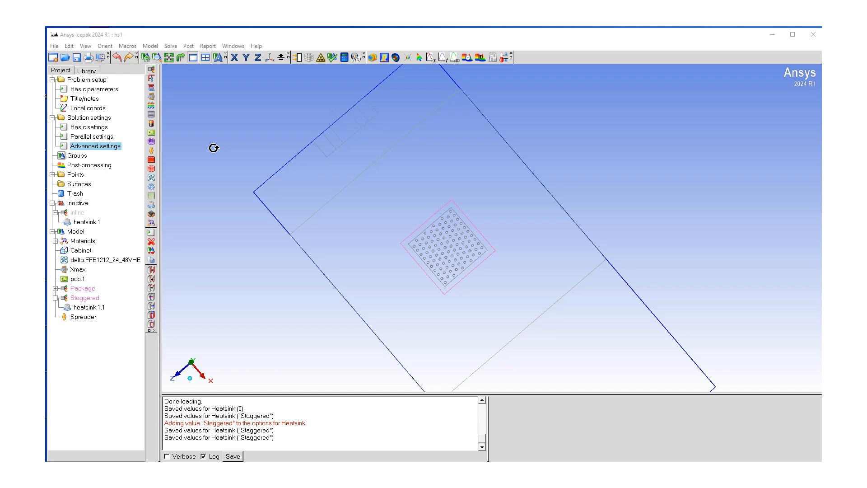
Save the project
click(54, 46)
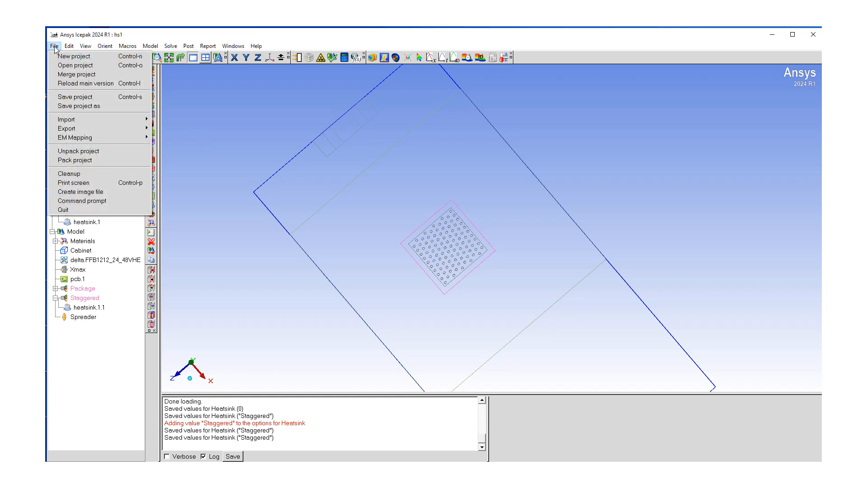
click(75, 97)
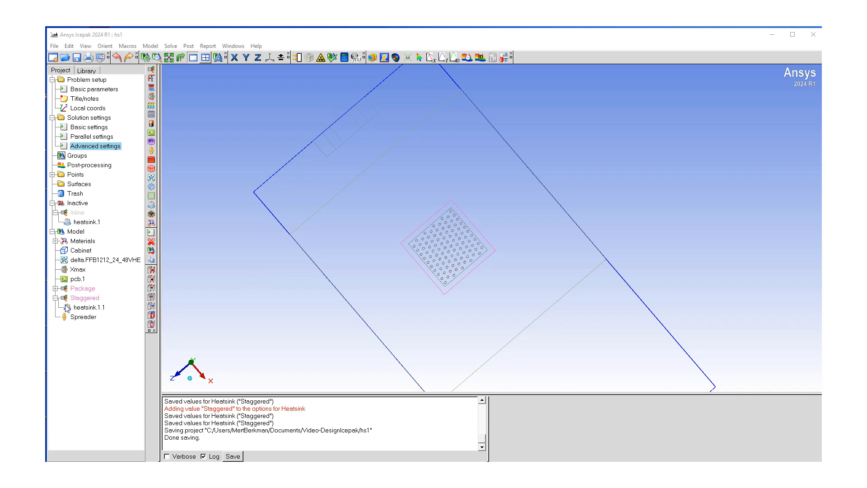
Create a monitor point from the 700_BGA_40X40 package object by adding it to Points
click(55, 288)
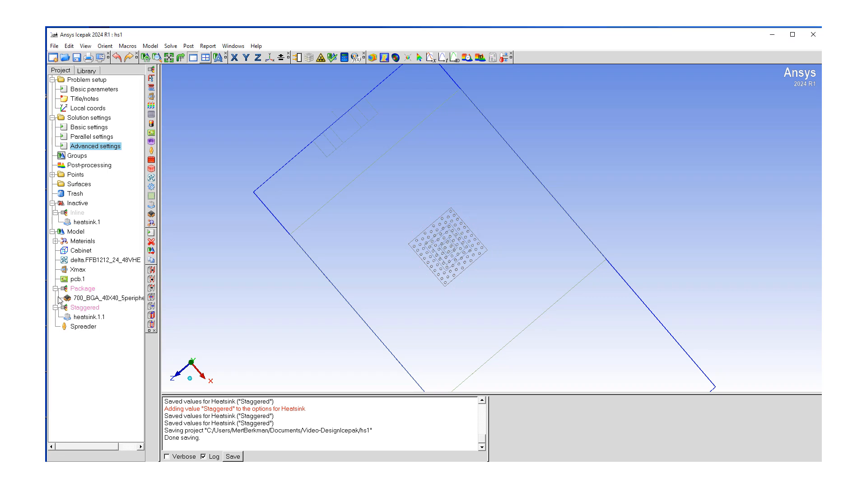
click(90, 299)
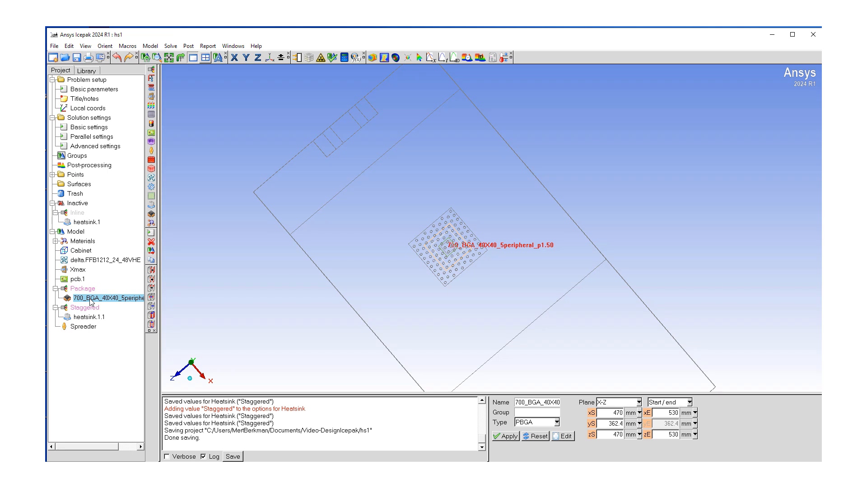
drag(90, 300, 82, 175)
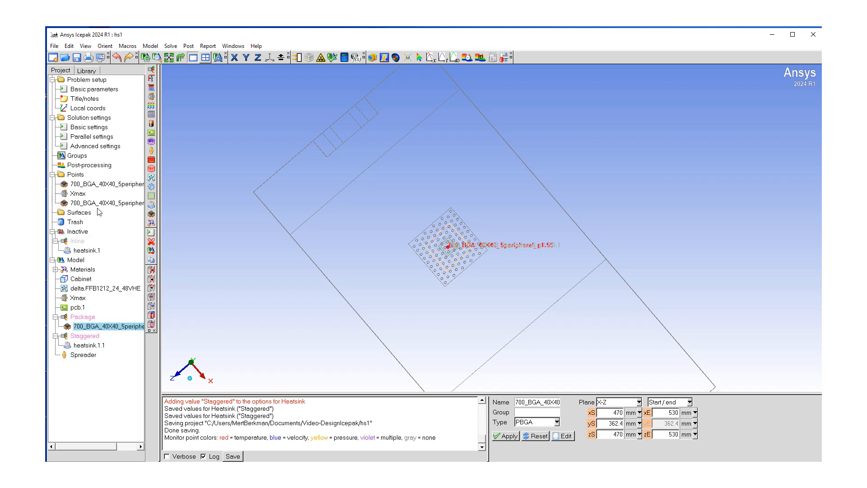
Delete the duplicate 700_BGA_40X40 monitor point from the Points list
right_click(93, 185)
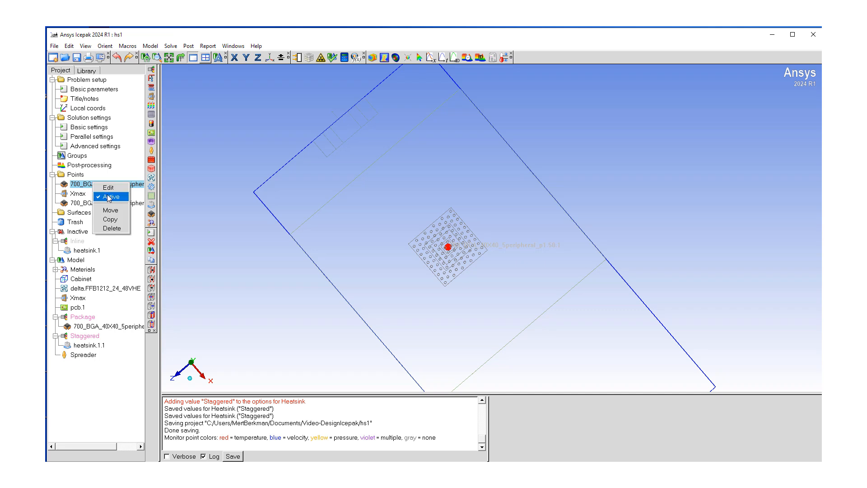
click(108, 197)
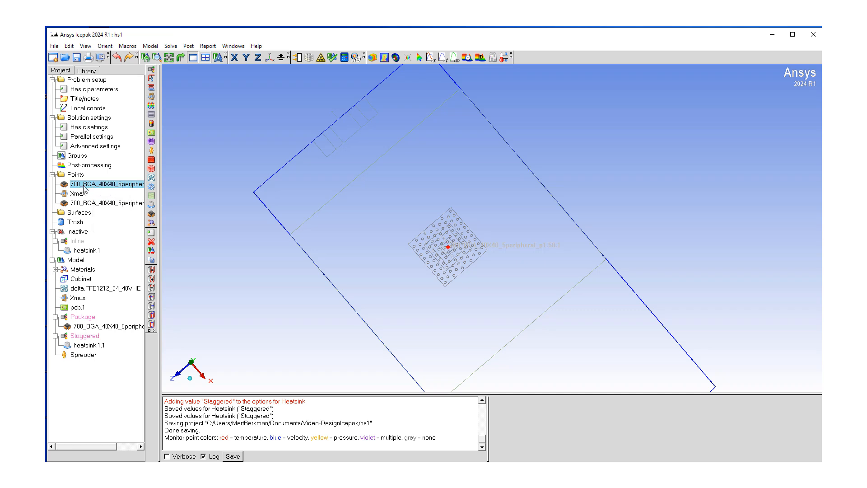
right_click(97, 185)
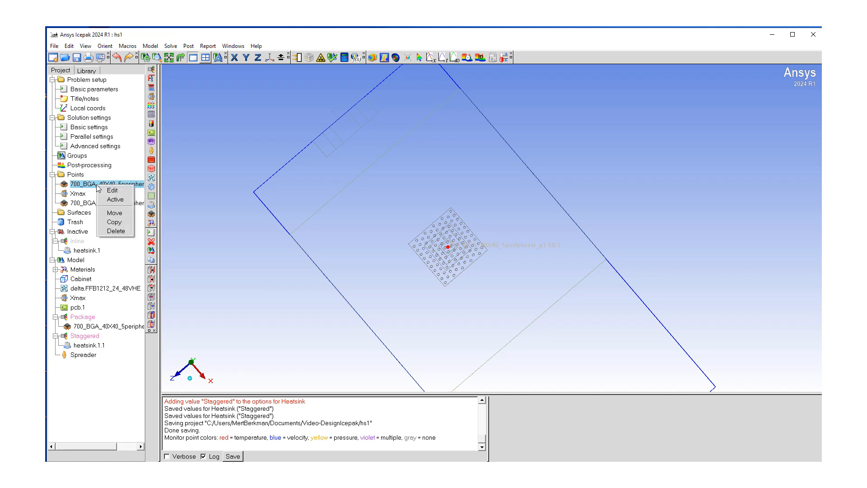
click(116, 230)
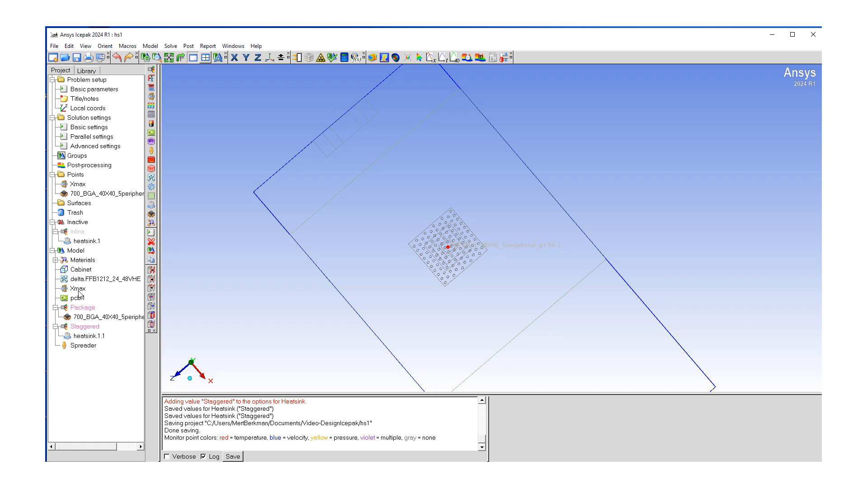
Inspect the settings of the Xmax and 700_BGA_40X40 monitor points without changing them
double_click(77, 184)
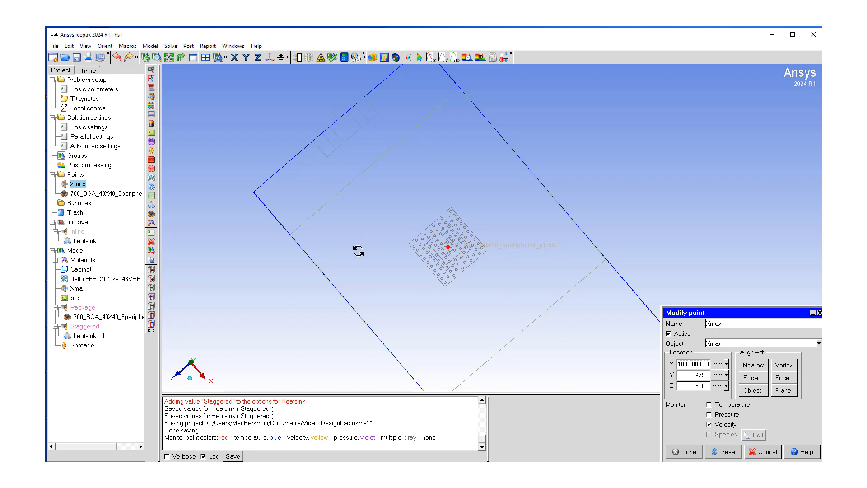
drag(359, 253, 358, 246)
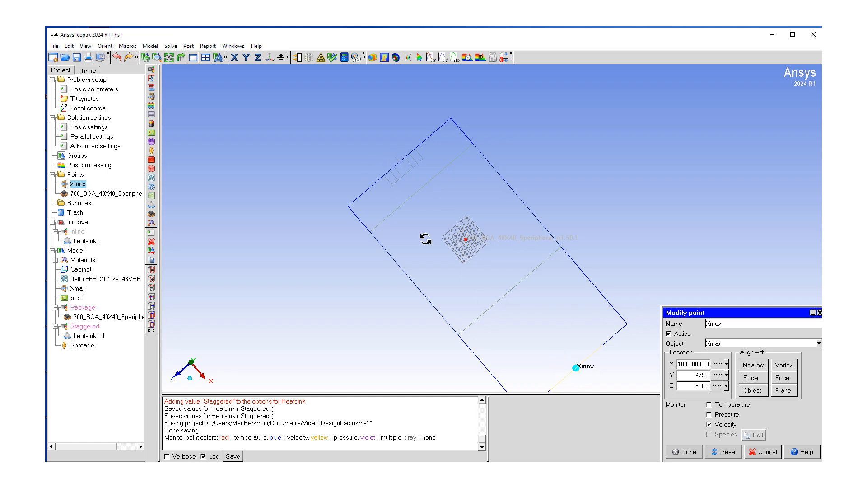
click(763, 452)
double_click(113, 194)
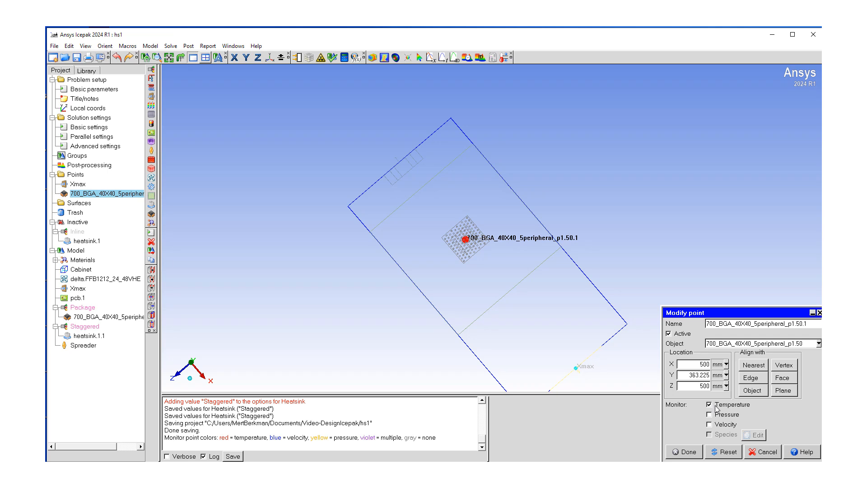
click(758, 455)
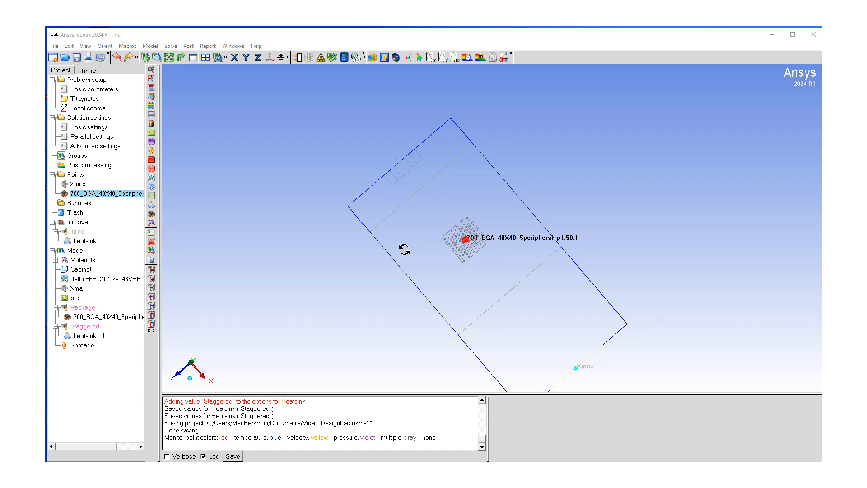
Open the parametric optimization setup and review the list of parametric trials
click(172, 47)
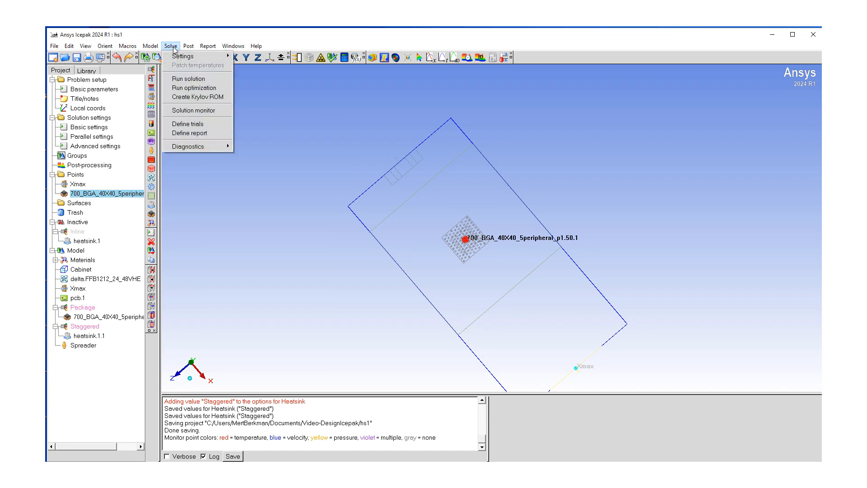
click(195, 88)
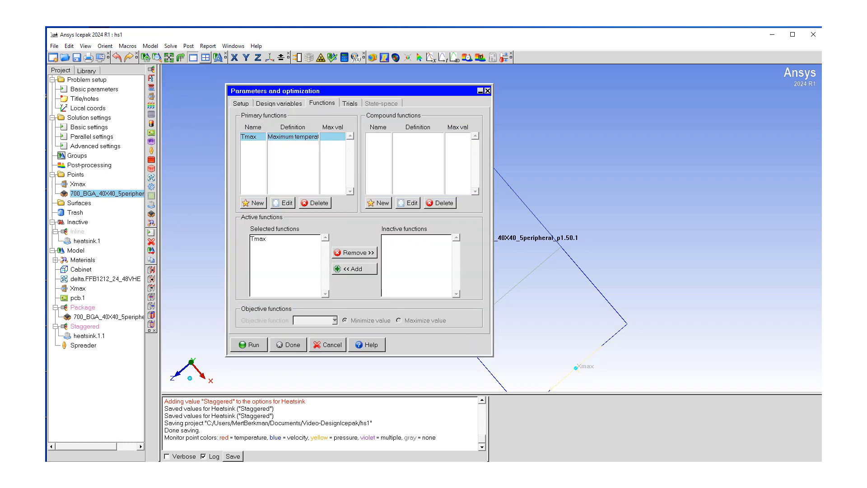
click(244, 104)
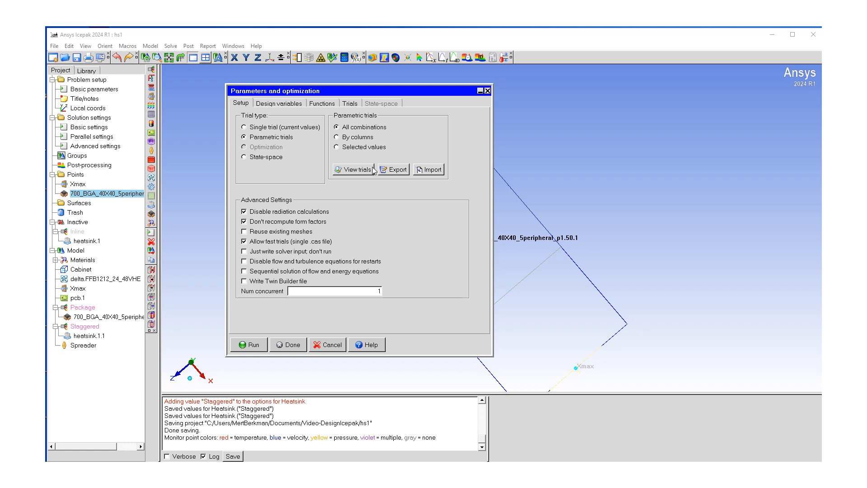
click(353, 170)
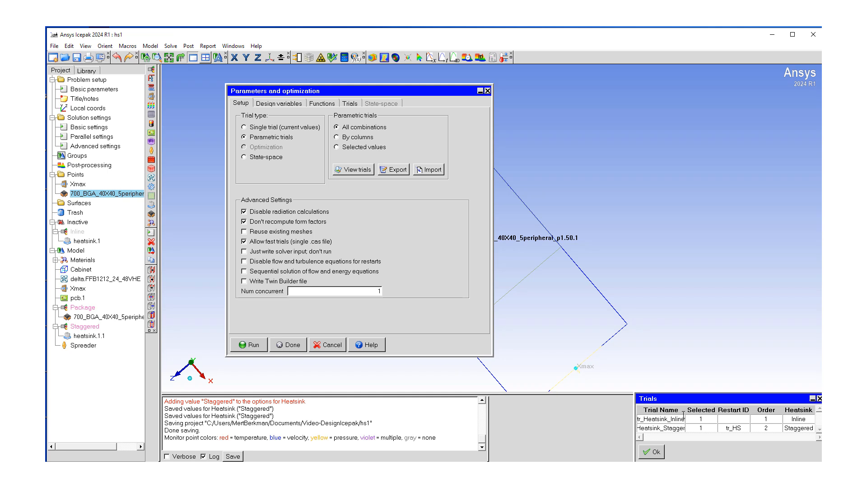
click(655, 453)
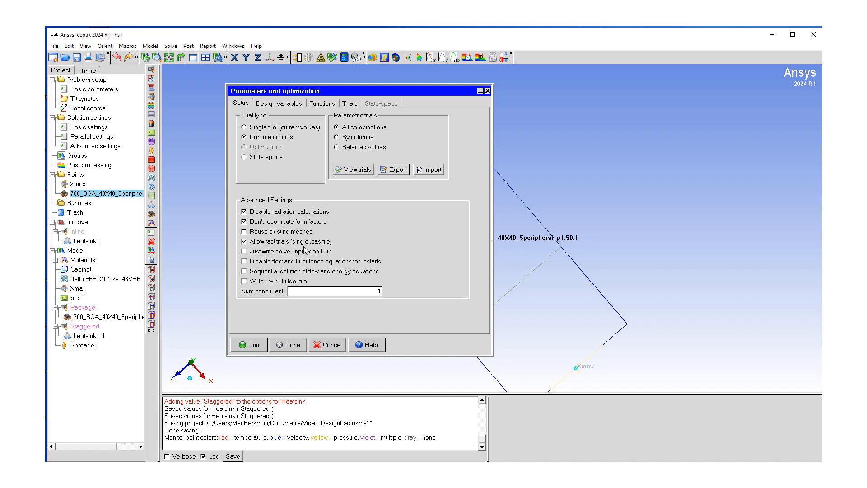
Turn off allow fast trials, run the parametric trials, then close the monitor plots and trials summary
click(244, 242)
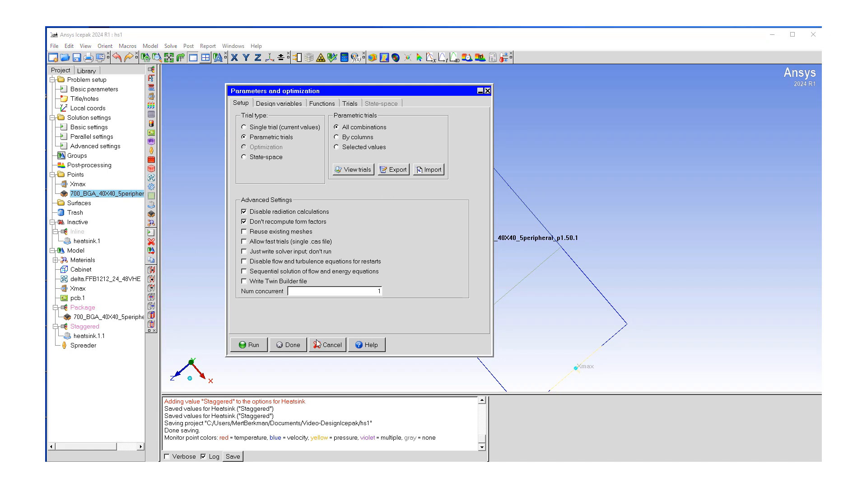
click(251, 345)
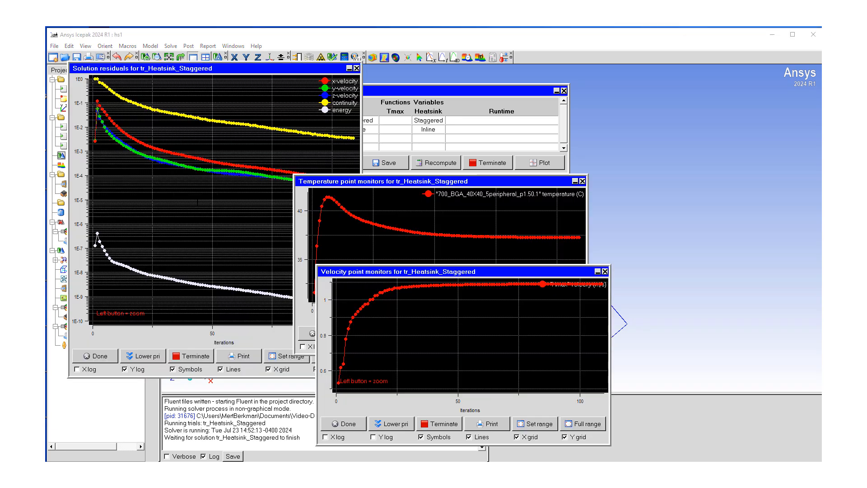
drag(448, 183, 595, 181)
drag(400, 274, 442, 298)
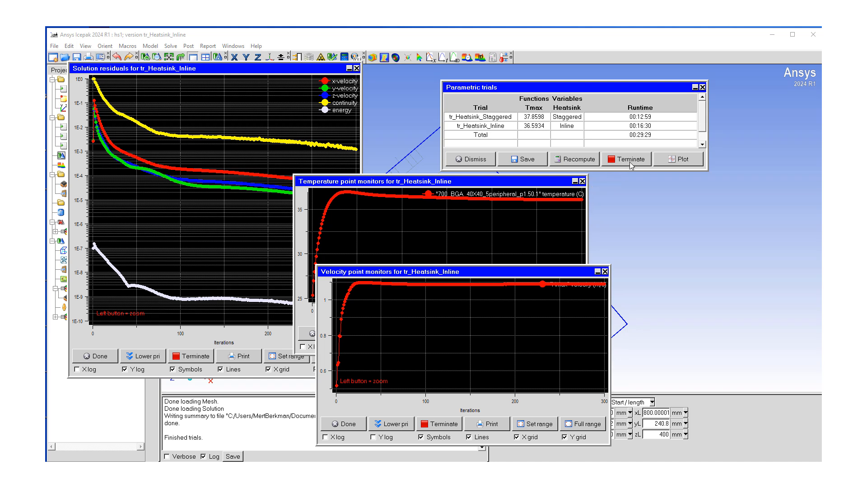
click(345, 425)
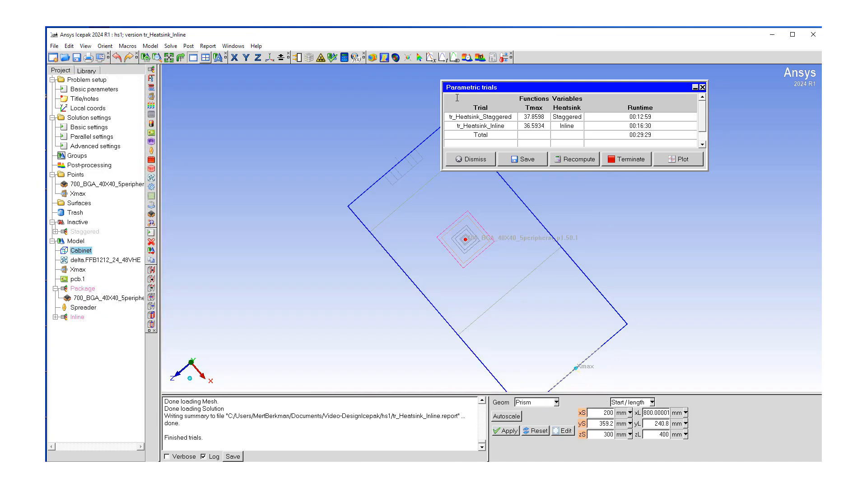
click(473, 159)
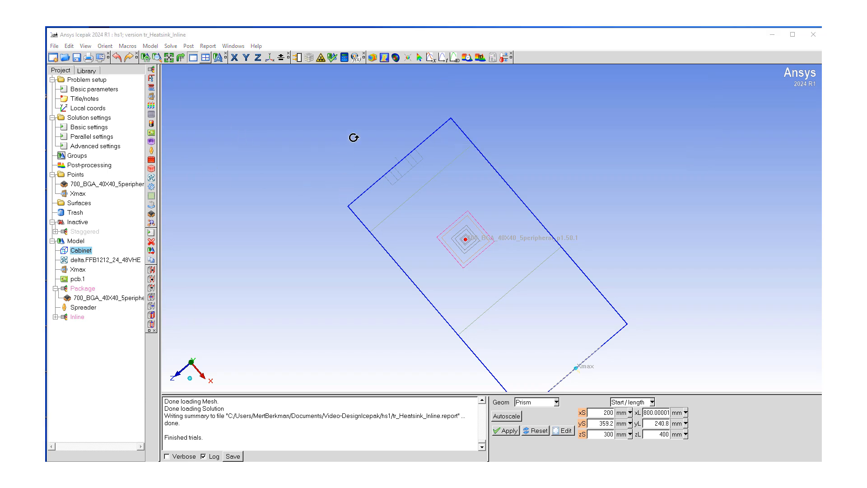
Create a plane cut showing temperature contours with color levels calculated from this object
click(384, 58)
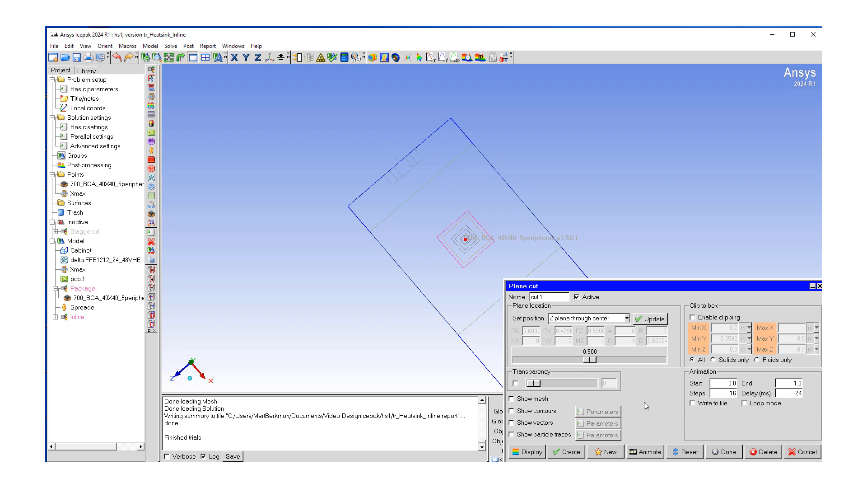
click(513, 411)
click(599, 412)
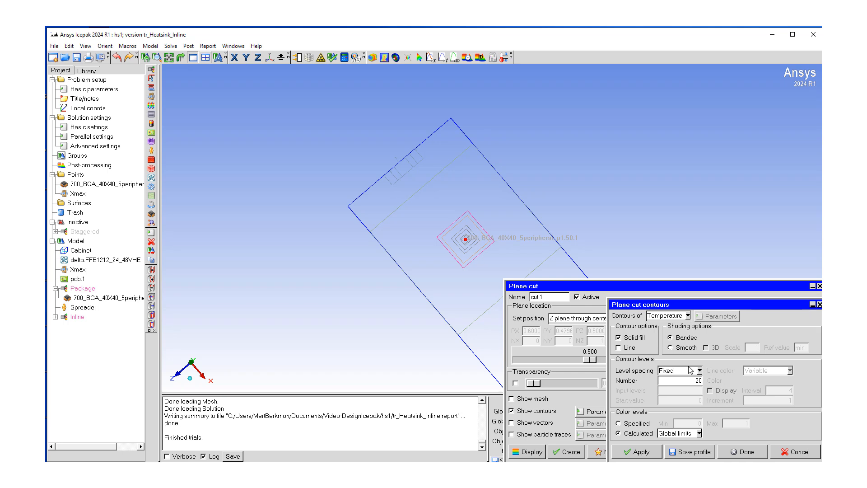
click(699, 433)
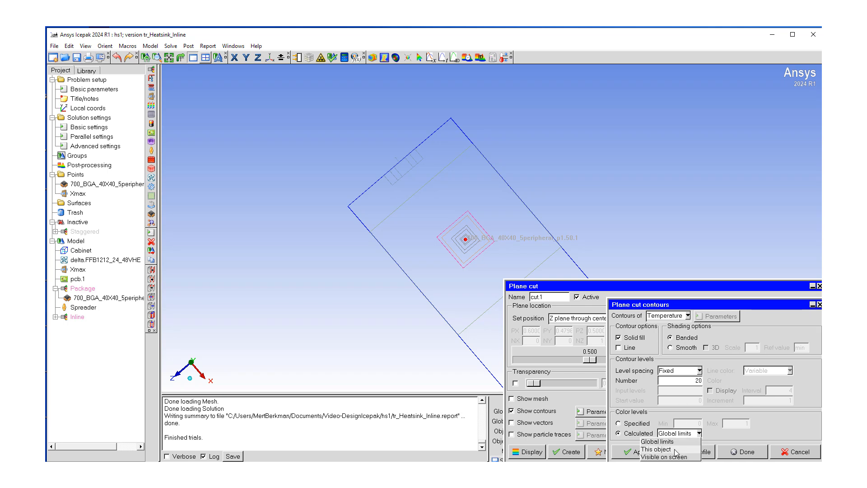
click(675, 451)
click(640, 452)
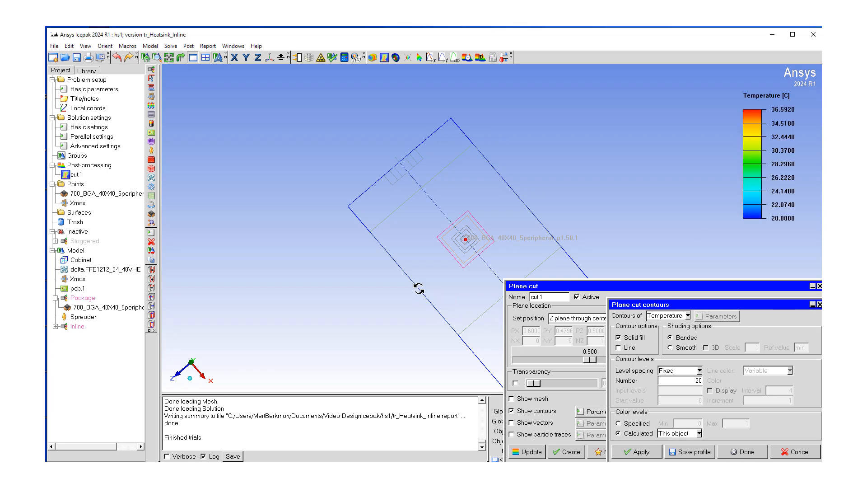
Examine the temperature contours around the package and heatsink from different angles
drag(443, 291, 478, 261)
scroll(479, 260, up, 3)
middle_drag(446, 252, 350, 300)
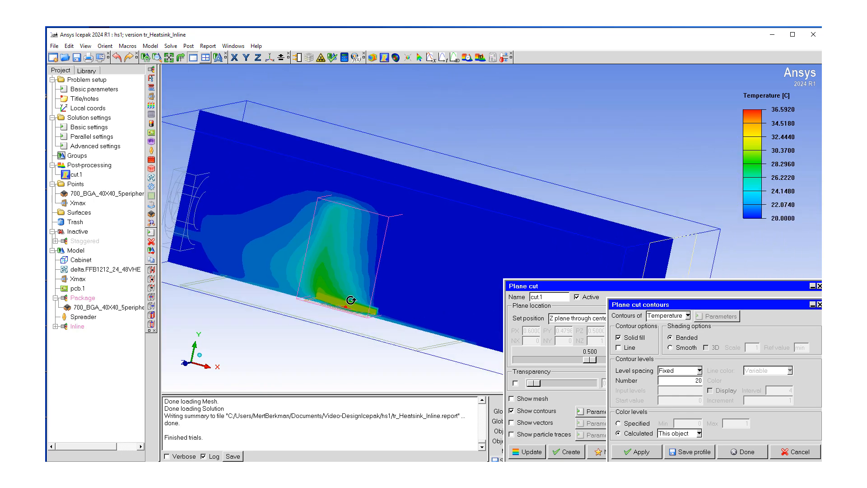
scroll(393, 282, down, 1)
middle_drag(403, 258, 389, 272)
drag(389, 271, 356, 319)
scroll(356, 319, up, 6)
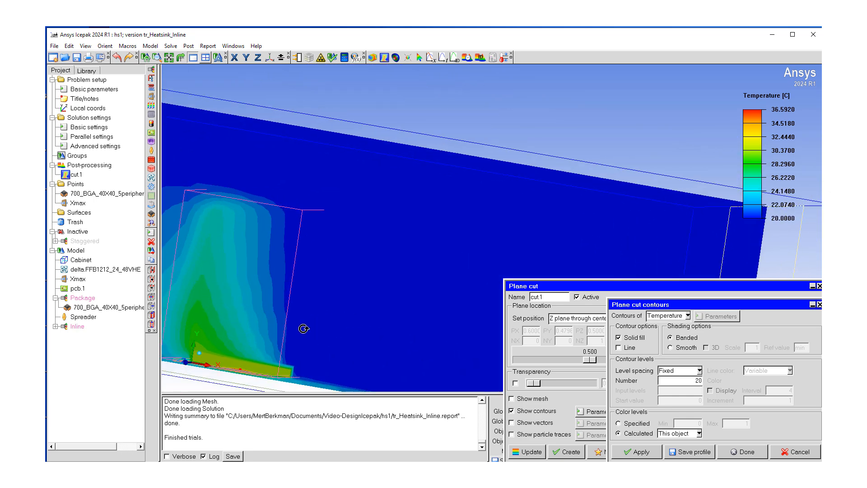
scroll(322, 320, down, 2)
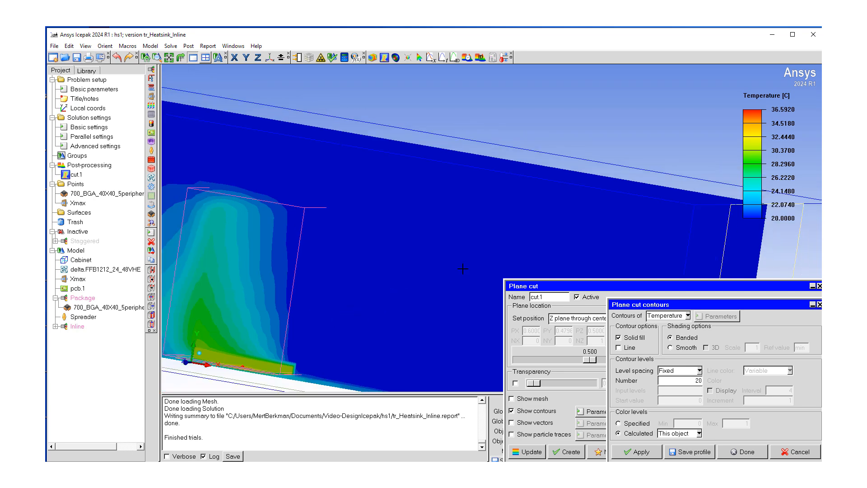
middle_drag(327, 297, 464, 214)
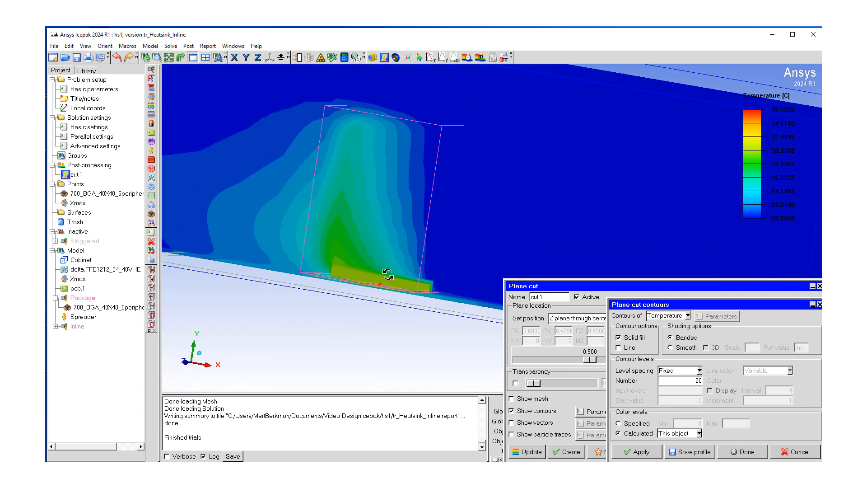
drag(388, 274, 351, 326)
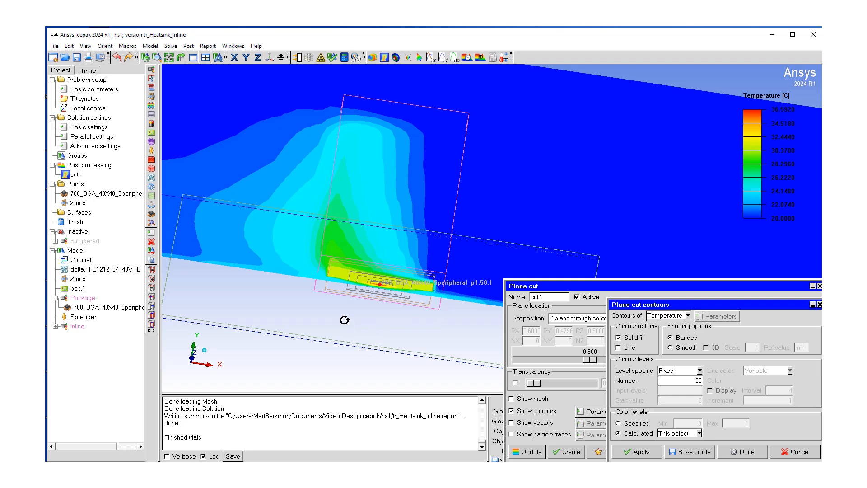
scroll(344, 319, up, 5)
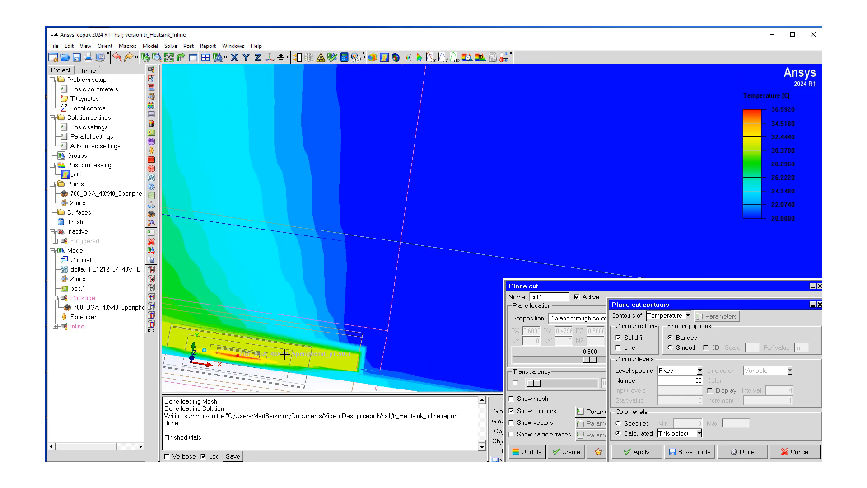
scroll(233, 365, up, 3)
scroll(233, 365, down, 4)
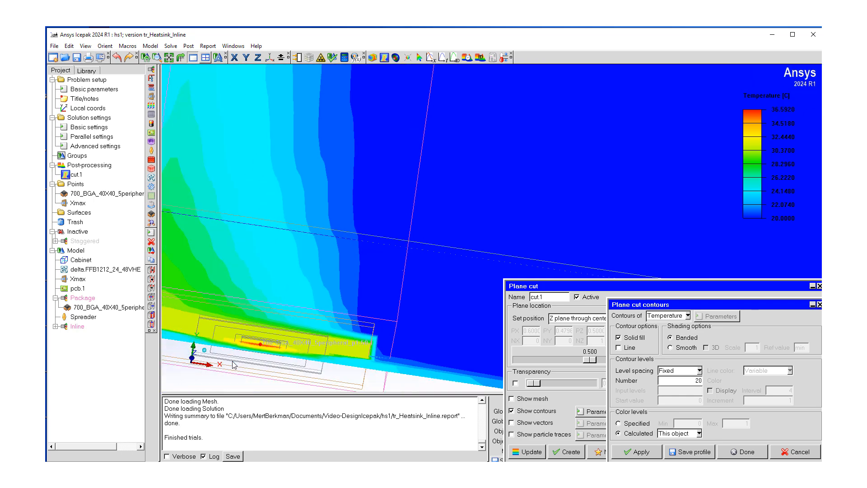
scroll(233, 364, down, 1)
middle_drag(269, 352, 347, 315)
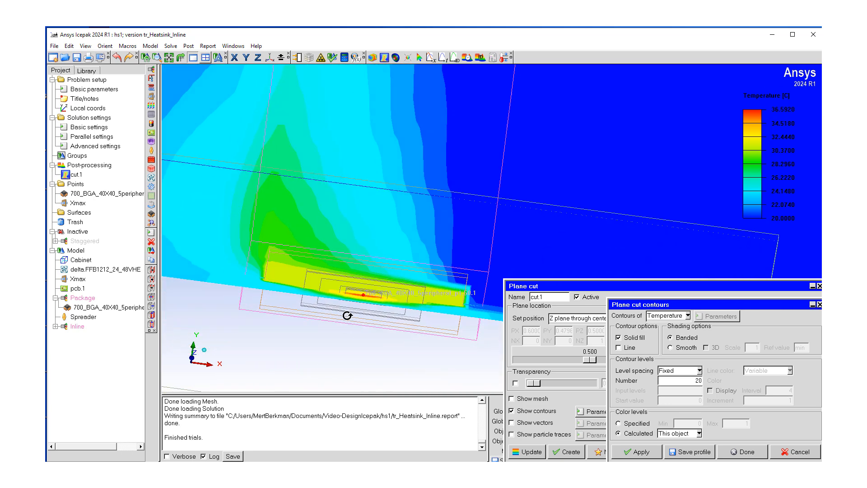
drag(347, 315, 334, 344)
drag(373, 318, 375, 303)
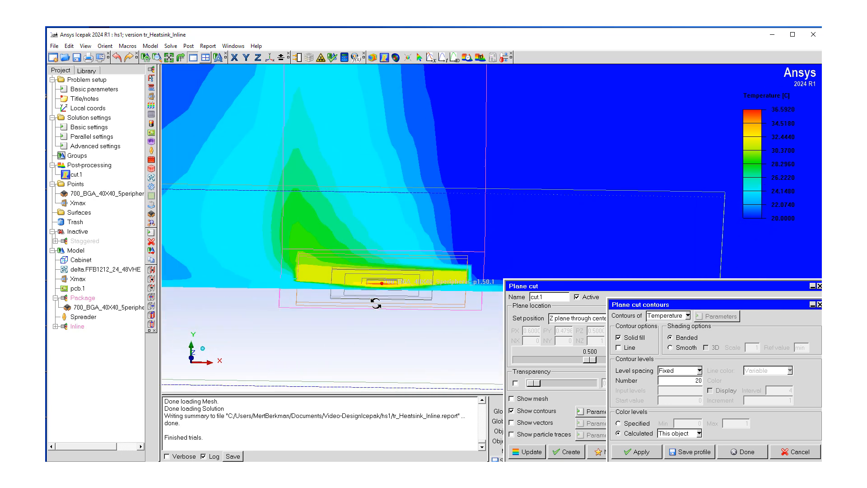
scroll(376, 303, down, 5)
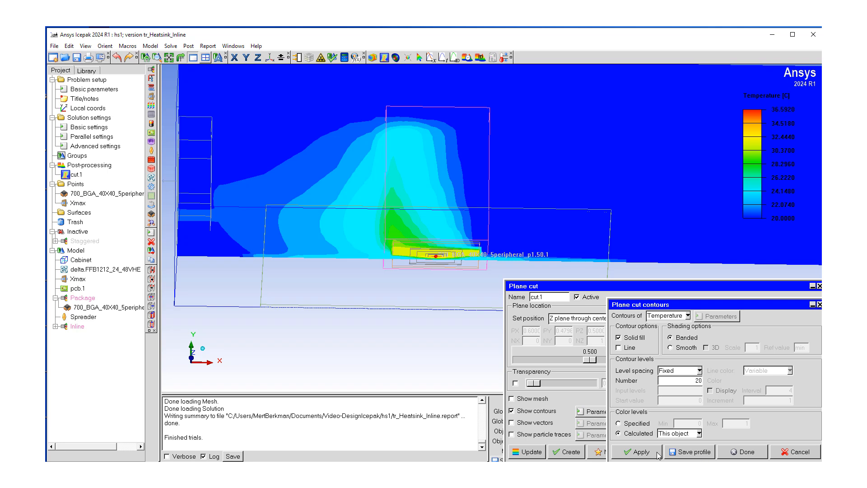
Switch the plane cut from contours to velocity vectors with color levels calculated from this object
click(739, 452)
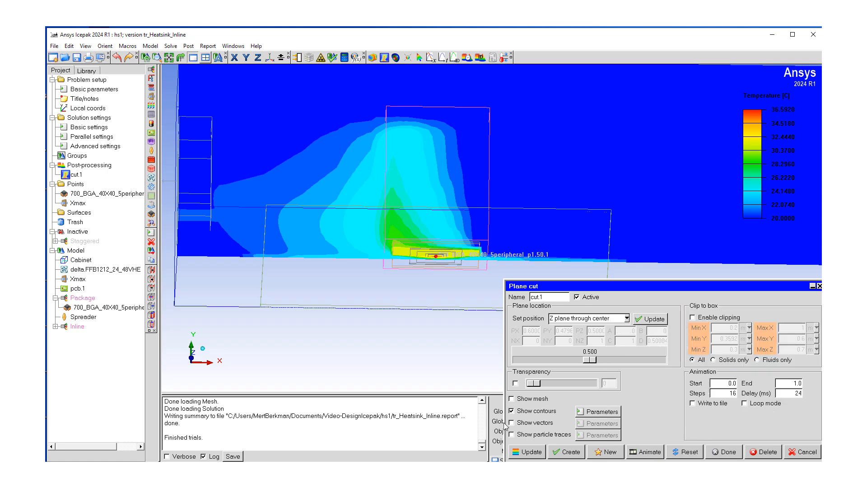
click(511, 410)
click(512, 423)
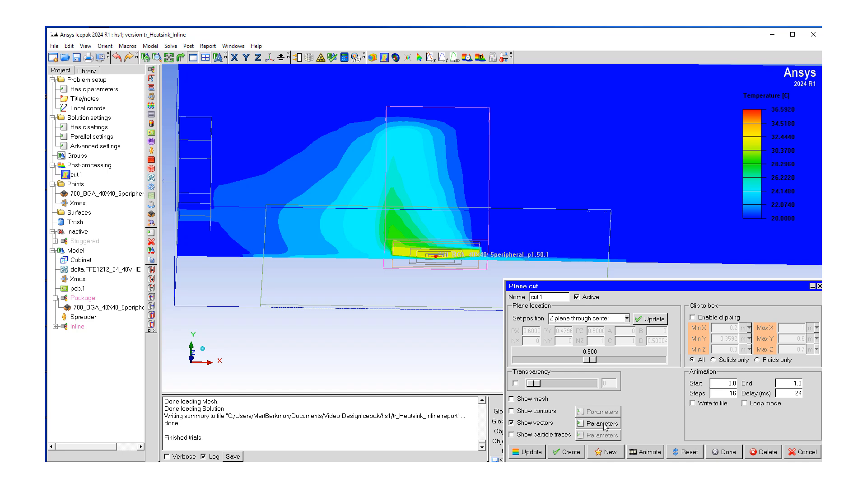
click(603, 423)
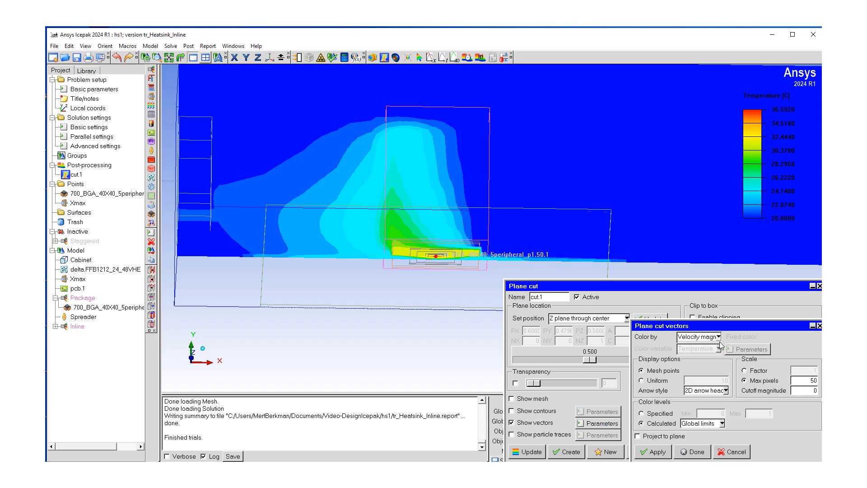
click(722, 423)
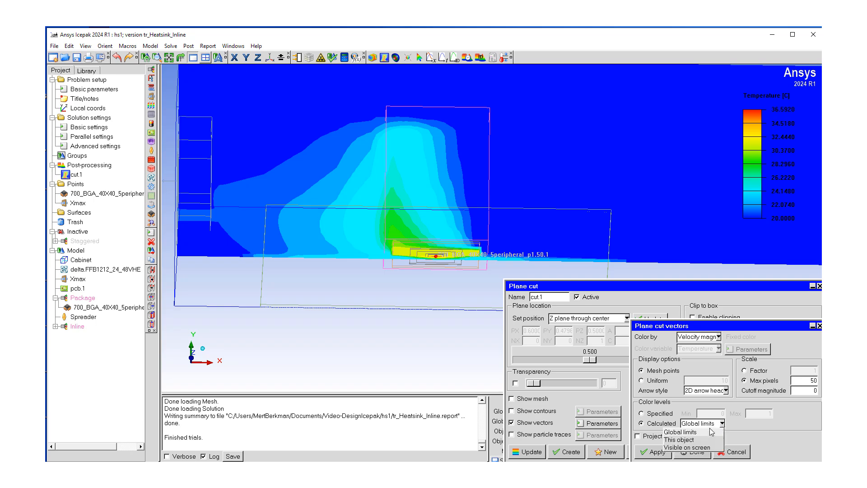
click(690, 431)
click(655, 452)
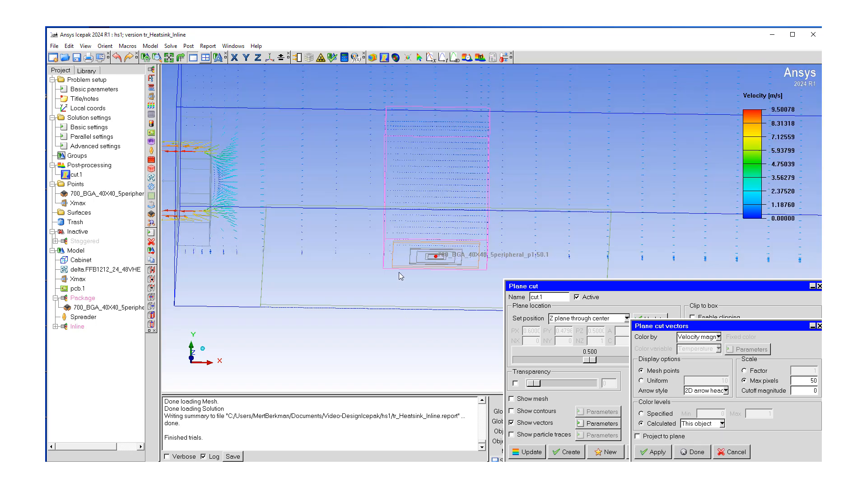
Examine the velocity vectors through the cabinet from different angles
drag(339, 250, 365, 335)
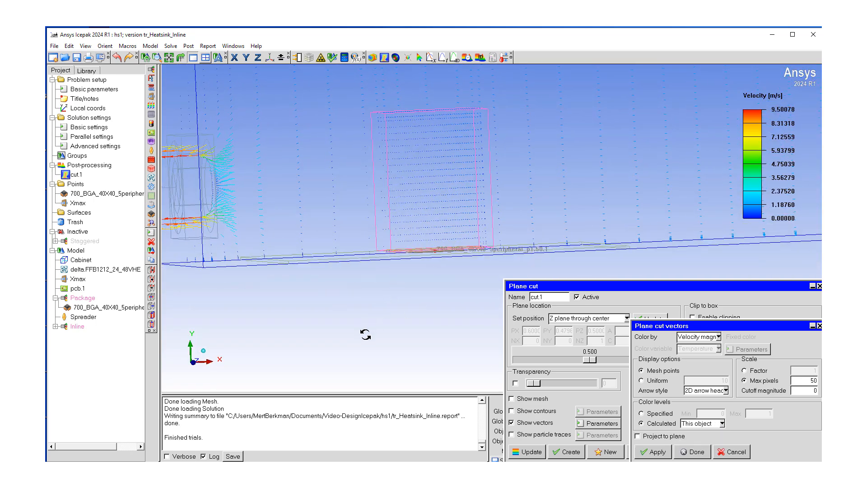
scroll(342, 244, down, 3)
drag(345, 245, 294, 210)
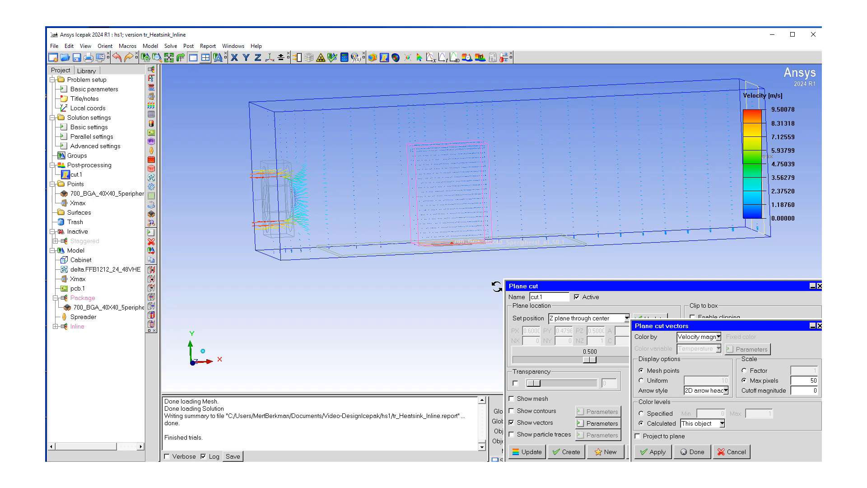
drag(437, 226, 415, 164)
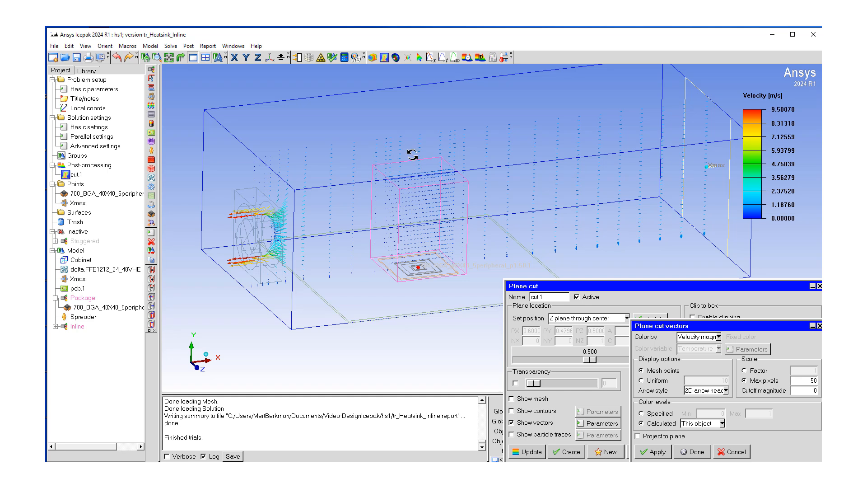